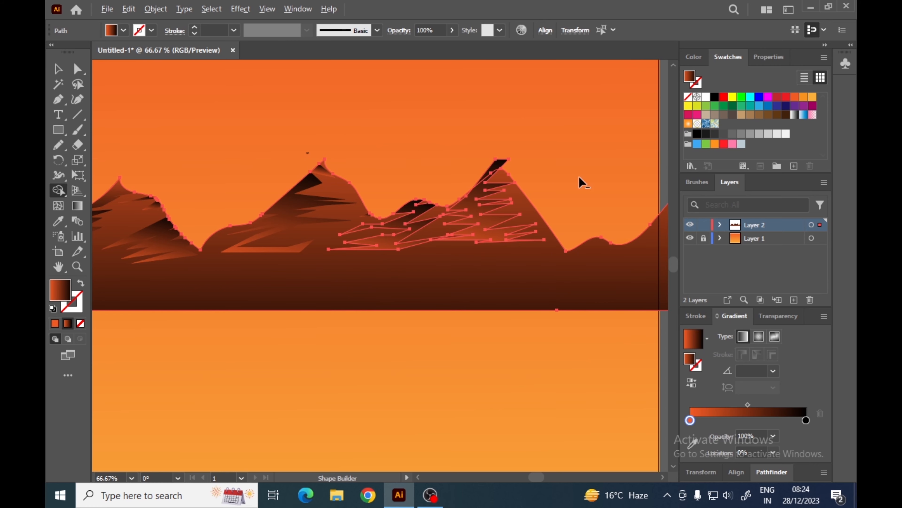
Draw a jagged gradient-filled shading shape with the Pen tool across the middle and right of the mountain range's base
click(58, 69)
scroll(454, 171, down, 2)
click(433, 269)
key(ctrl+plus)
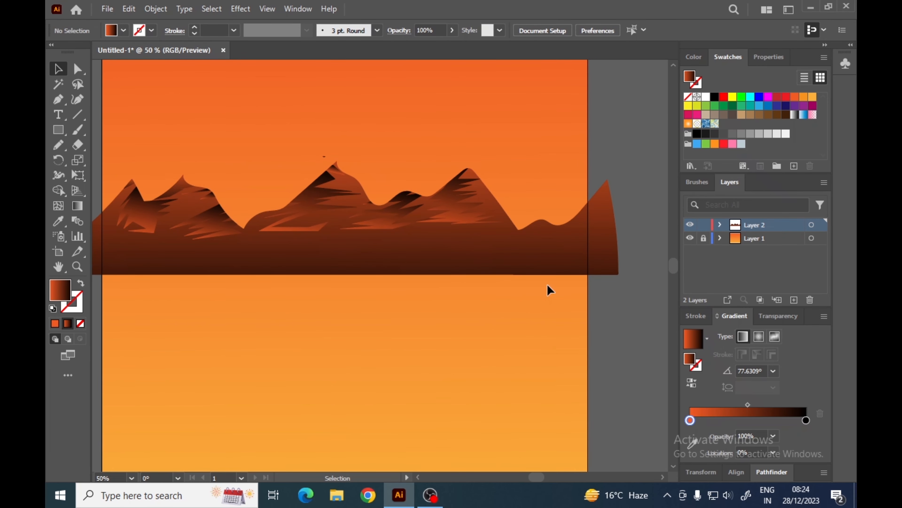
drag(483, 263, 500, 286)
key(p)
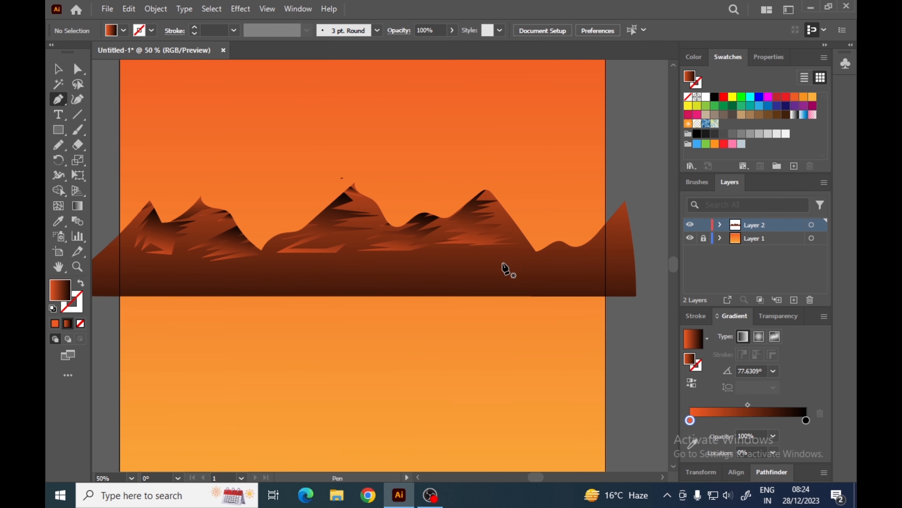
click(451, 267)
click(494, 262)
click(478, 267)
click(498, 270)
click(520, 274)
click(597, 267)
click(554, 278)
click(589, 278)
click(472, 284)
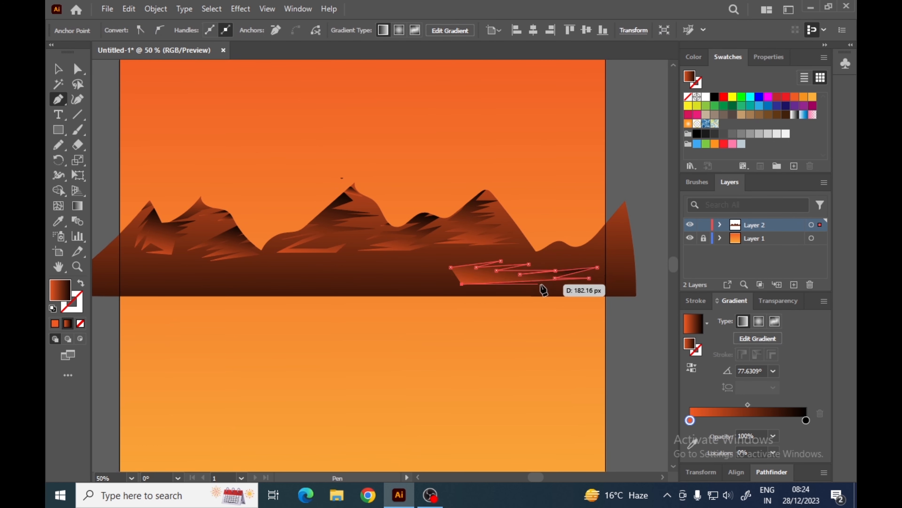
click(547, 284)
click(412, 284)
click(462, 284)
click(354, 282)
click(419, 276)
click(342, 277)
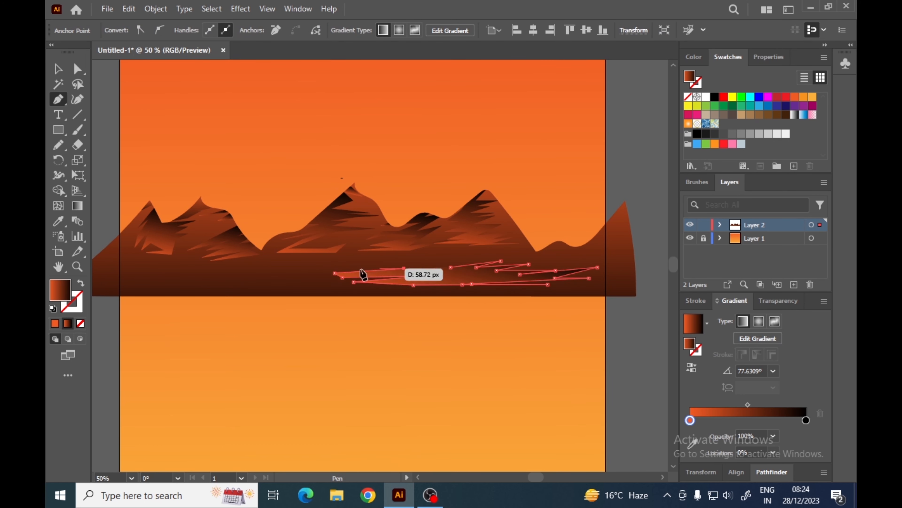
click(405, 268)
click(429, 261)
click(431, 264)
click(420, 268)
click(446, 273)
click(429, 275)
click(483, 273)
click(450, 278)
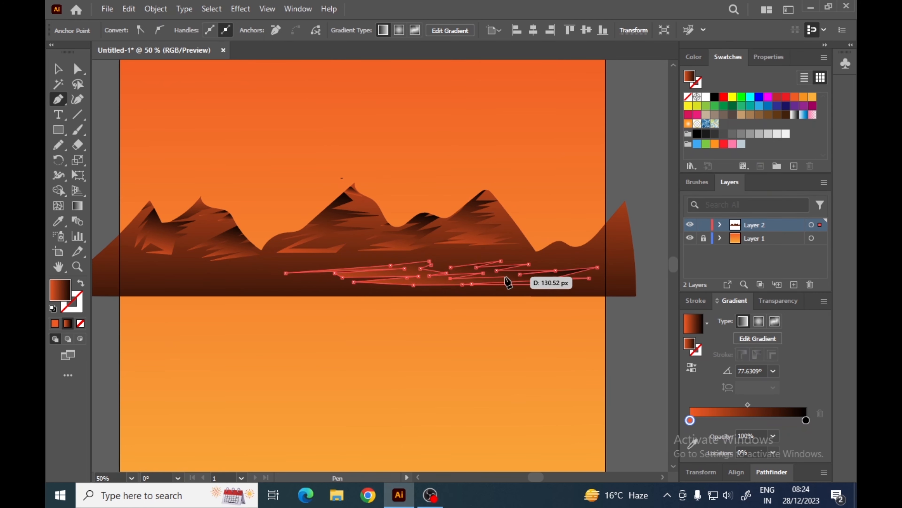
click(57, 68)
click(290, 123)
Draw a second jagged Pen shading shape across the left part of the mountain base, inside the artboard edge
drag(486, 255, 509, 251)
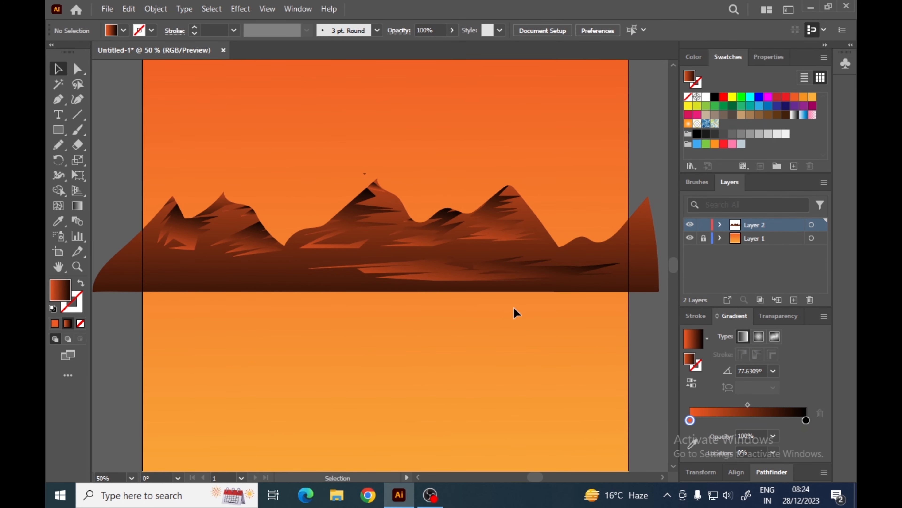
key(p)
click(165, 272)
click(240, 263)
click(200, 268)
click(250, 268)
click(208, 271)
click(283, 271)
click(235, 280)
click(314, 276)
click(286, 263)
click(249, 264)
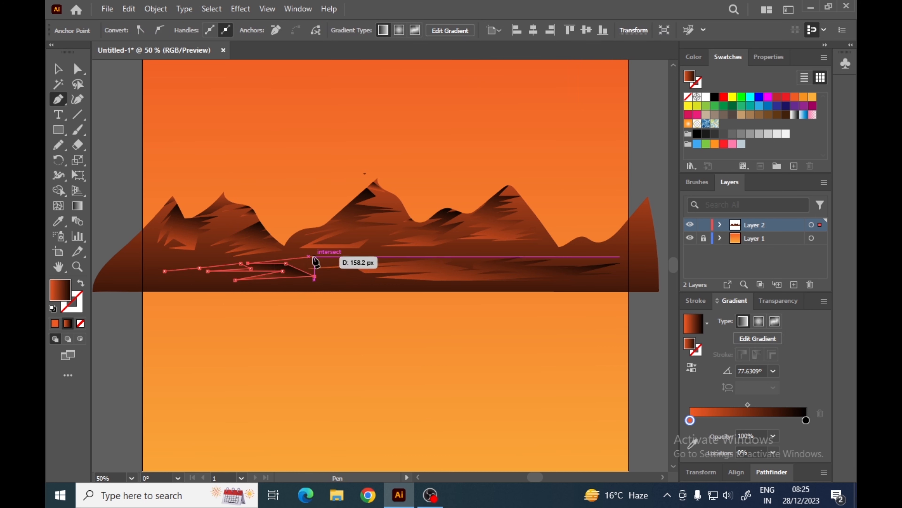
click(329, 277)
click(351, 277)
click(282, 286)
click(394, 285)
Fill the strip between the left shading shape and the artboard's left edge with a small Pen shape
click(180, 285)
click(147, 286)
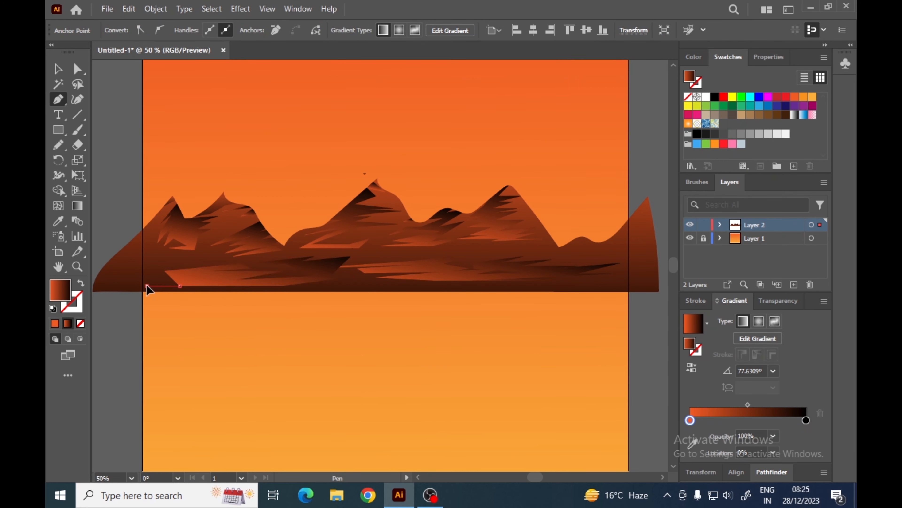
click(193, 281)
click(142, 281)
click(143, 281)
ctrl+click(302, 125)
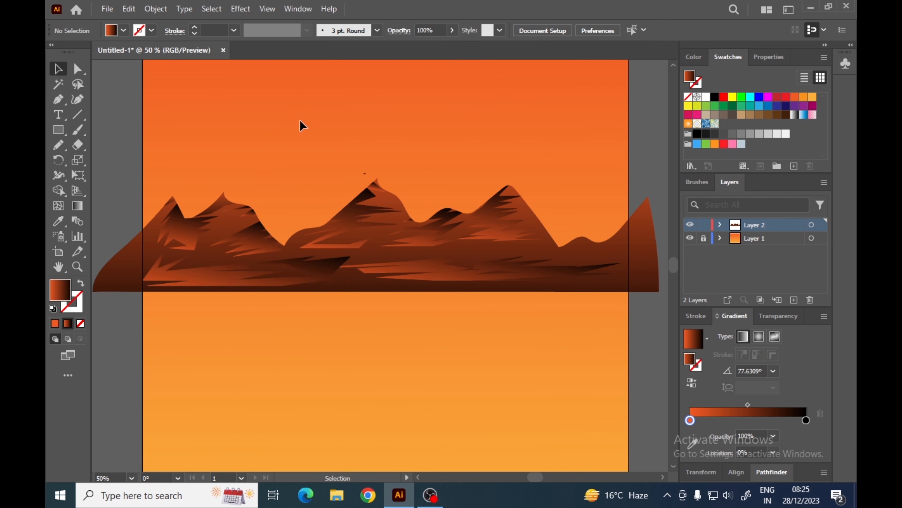
Add a thin Pen shading sliver on the mountain base below the low hills at the right
scroll(532, 360, right, 1)
click(511, 249)
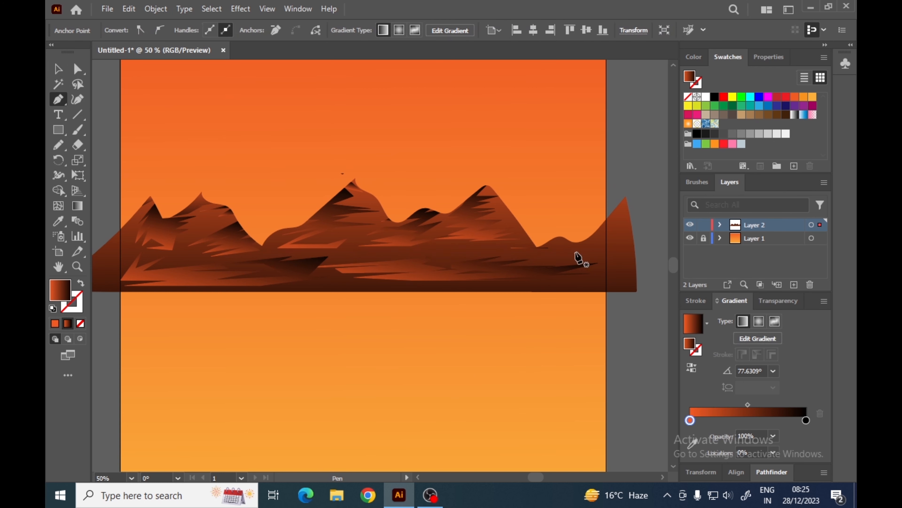
click(542, 256)
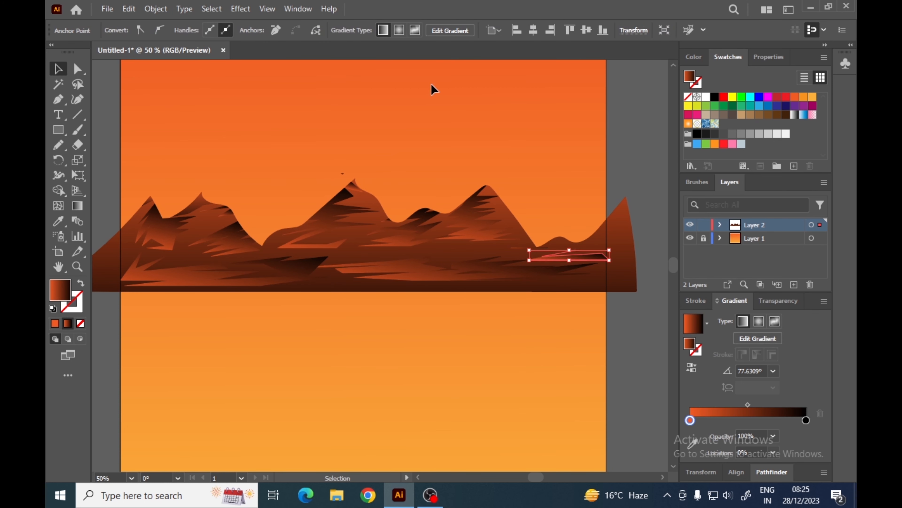
ctrl+click(438, 100)
Draw a closed jagged Pen shading shape over the valley between the two rightmost peaks, overlapping the sky
scroll(536, 143, right, 1)
click(585, 204)
click(607, 222)
click(589, 221)
click(613, 239)
click(573, 227)
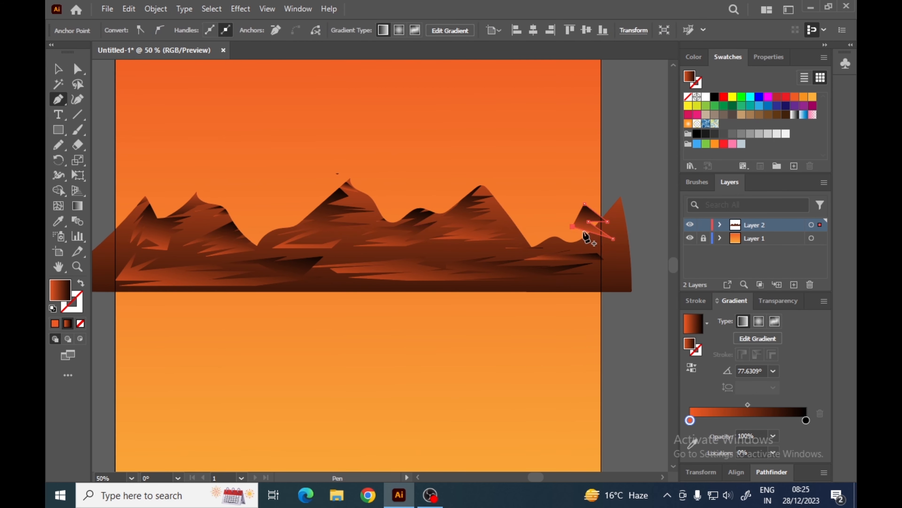
click(603, 246)
click(564, 231)
click(585, 248)
click(560, 246)
click(544, 239)
click(564, 255)
click(515, 238)
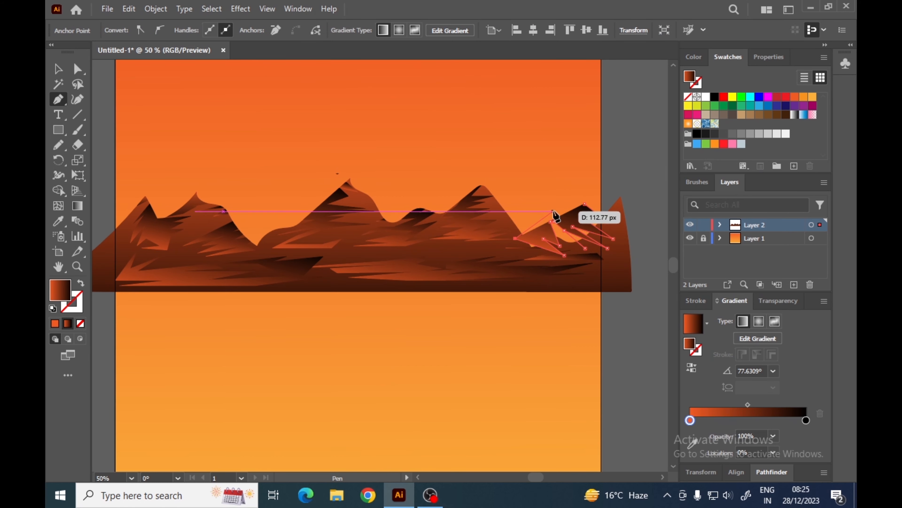
click(553, 212)
click(584, 204)
Select all the mountain paths and remove the shading that sticks out above the valley with Shape Builder
key(ctrl+a)
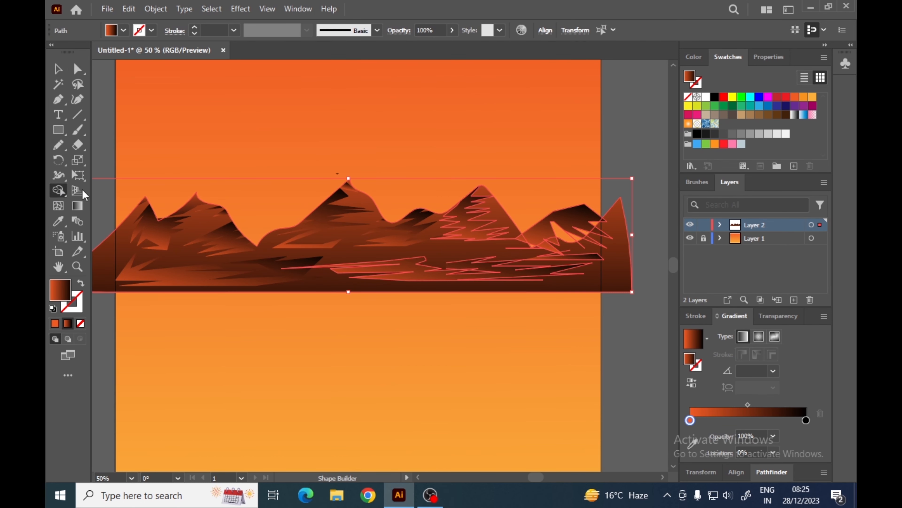
alt+click(538, 229)
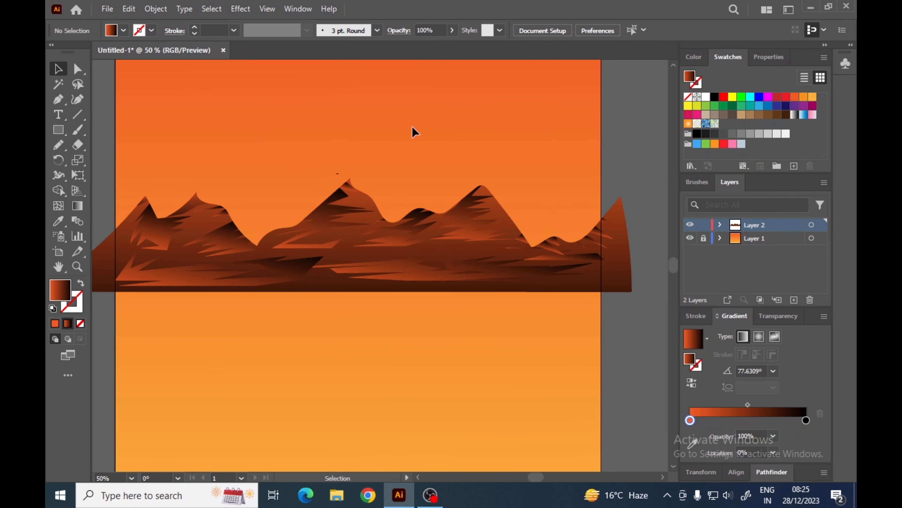
Draw a full-width rectangle over the upper part of the artboard as the sky and arrange it behind the mountains
key(ctrl+minus)
key(m)
drag(250, 123, 574, 265)
key(v)
right_click(461, 166)
mouse_move(568, 417)
click(633, 459)
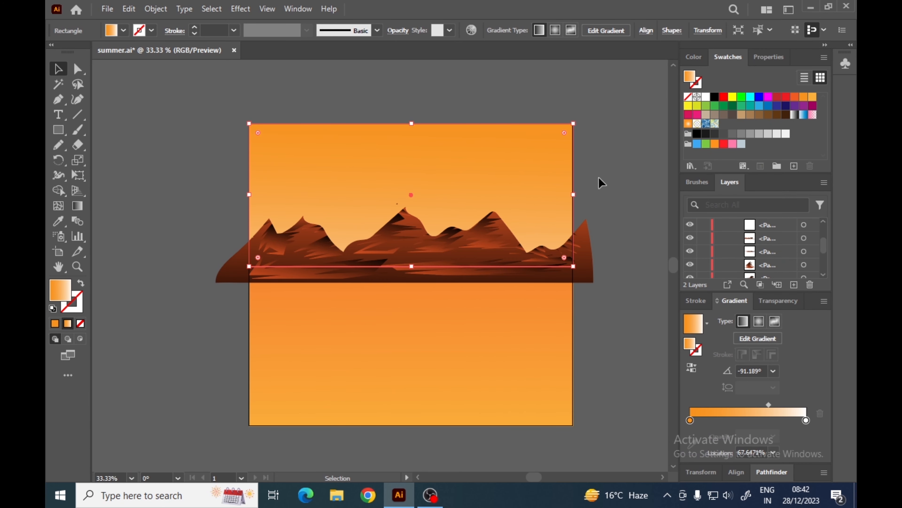
click(600, 183)
Draw a circle with the Ellipse tool on the empty canvas to the left of the artboard
right_click(59, 130)
click(149, 159)
drag(143, 135, 169, 206)
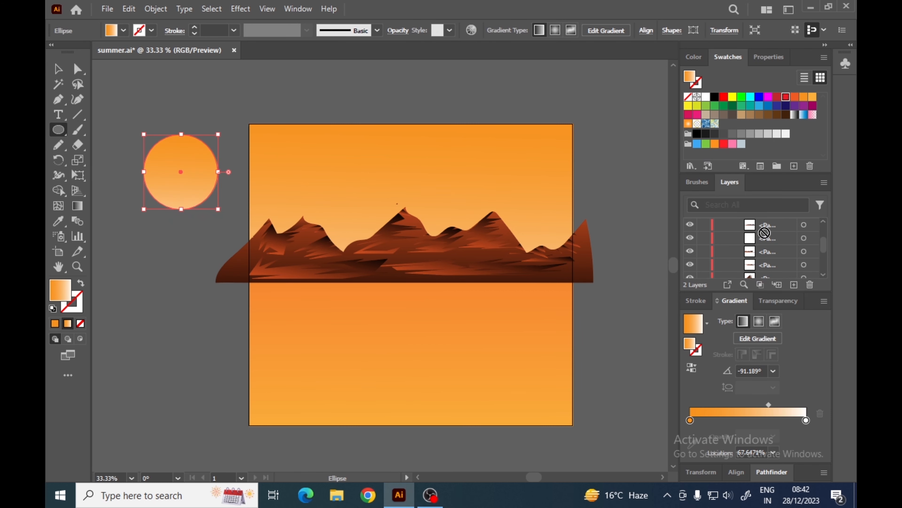
Recolor the circle's gradient to run from yellow through a red stop at about 51.6% to white
drag(765, 232, 690, 420)
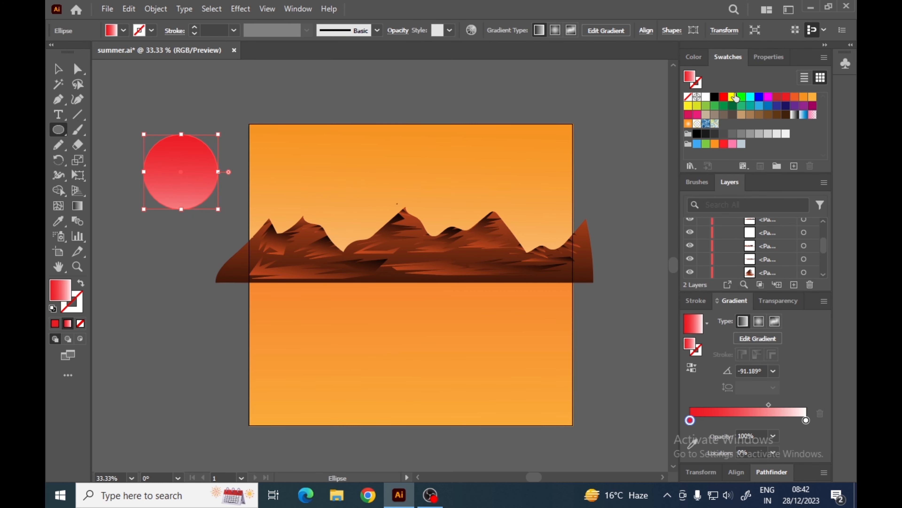
drag(691, 381, 690, 420)
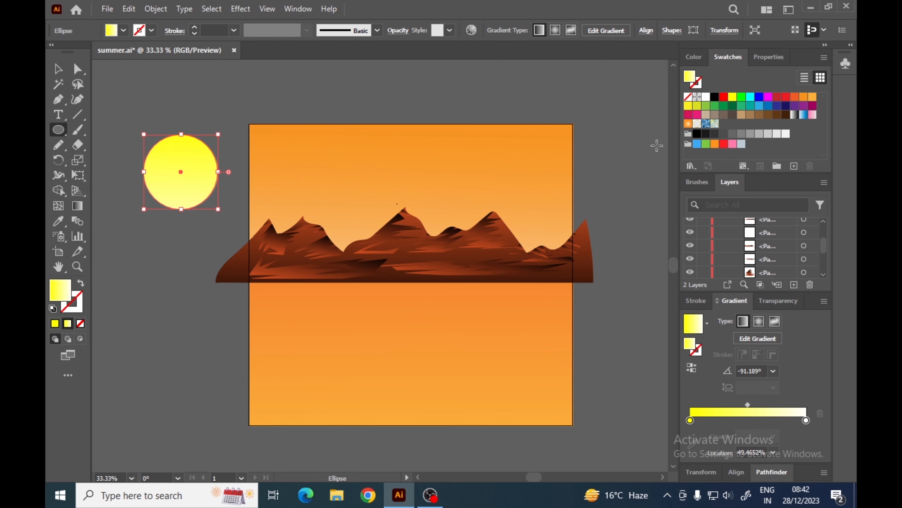
drag(751, 419, 750, 421)
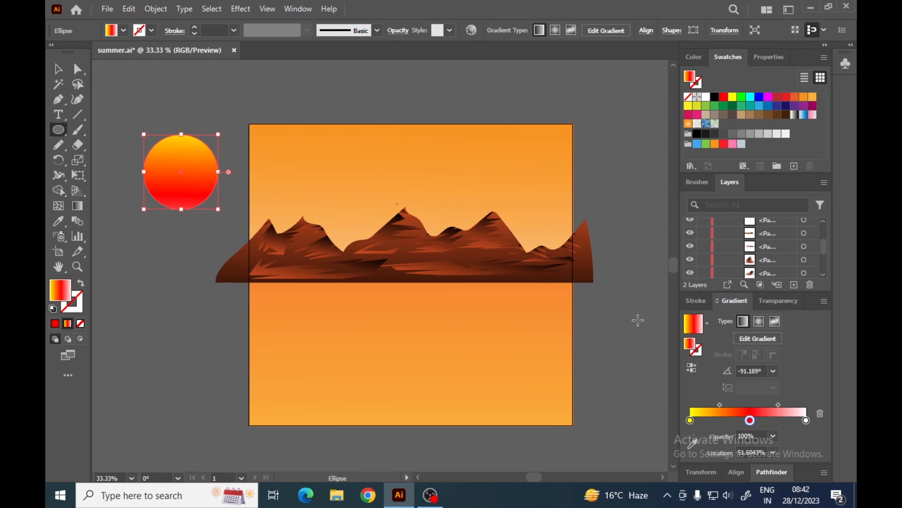
Redirect the circle's gradient downward beyond its edges at an angle of about -84.4°
click(77, 206)
drag(175, 88, 191, 285)
click(58, 69)
click(208, 75)
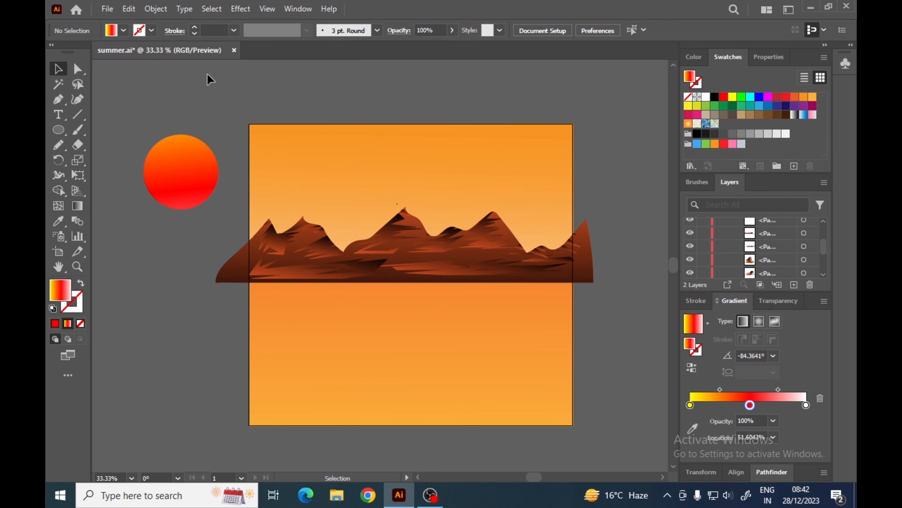
Move the sun circle into the sky, shrink it, and place it between the two tallest peaks
drag(204, 172, 484, 181)
drag(425, 139, 432, 167)
click(618, 181)
click(463, 198)
drag(469, 192, 470, 198)
click(334, 168)
Build a cloud from five overlapping black-filled ellipses on the canvas above the artboard's upper-left corner
click(58, 130)
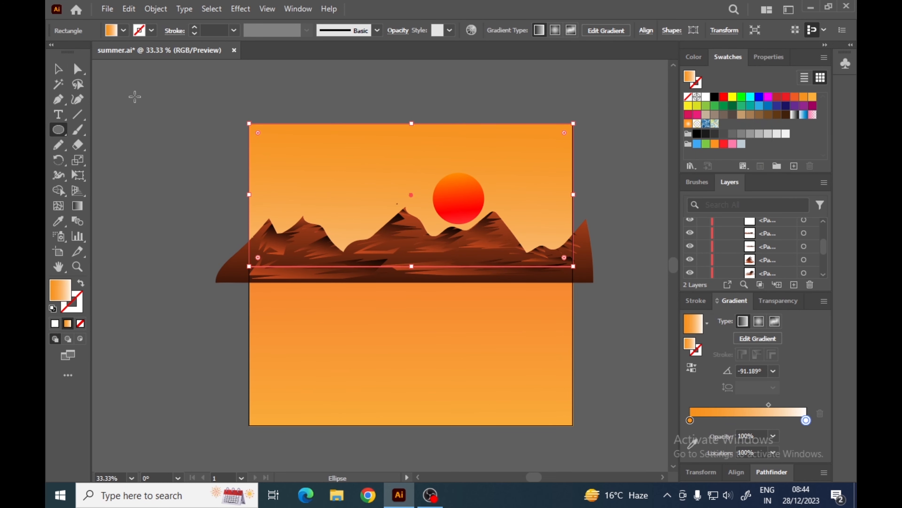
mouse_move(129, 96)
mouse_down()
mouse_move(176, 124)
mouse_move(186, 96)
mouse_move(193, 110)
mouse_move(224, 107)
mouse_move(236, 91)
mouse_move(233, 108)
mouse_move(210, 108)
mouse_move(250, 113)
mouse_up()
double_click(61, 293)
click(547, 187)
key(v)
click(261, 90)
click(298, 100)
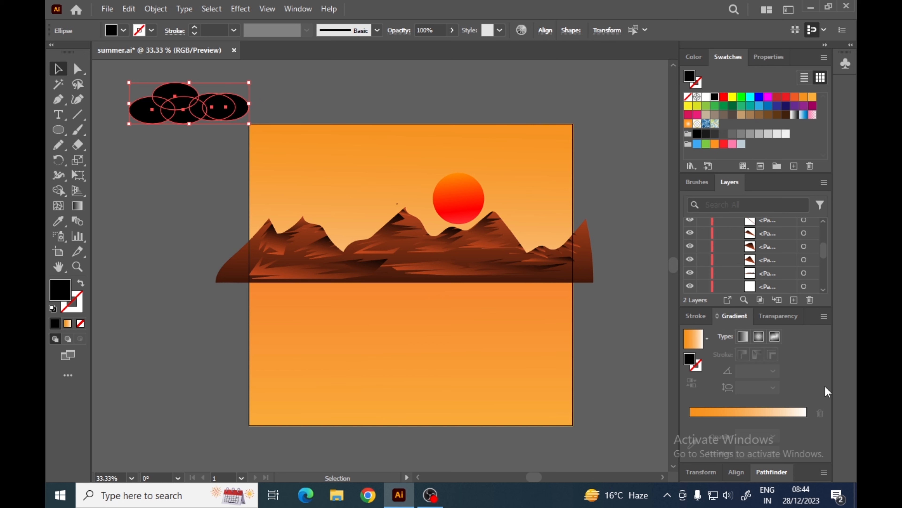
Unite the overlapping ellipses into a single cloud shape with Pathfinder
click(771, 472)
click(693, 470)
click(318, 97)
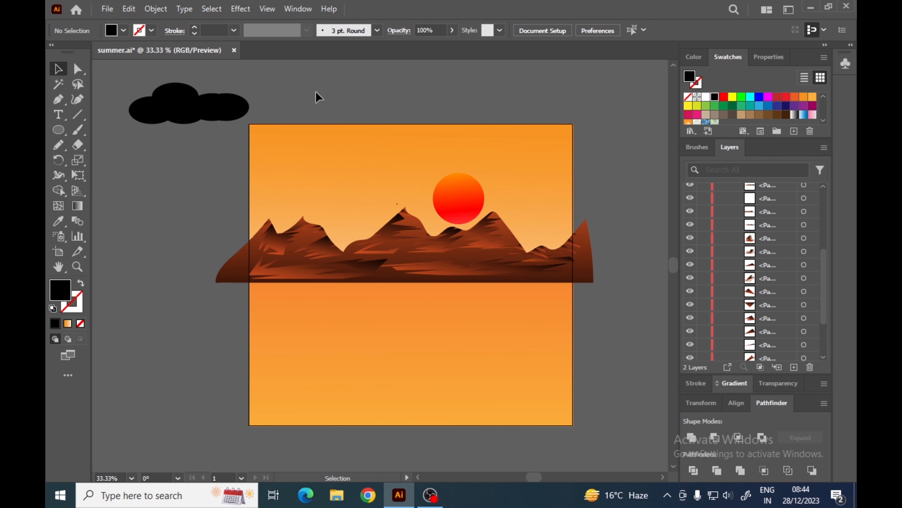
Fill the cloud with the orange-to-white linear gradient and run it top to bottom at about -87.8°
click(206, 109)
click(728, 384)
click(692, 341)
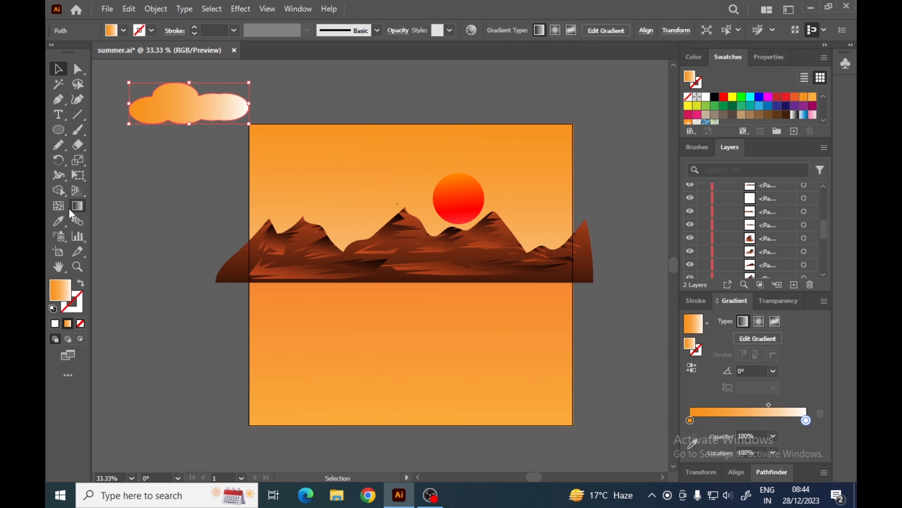
drag(178, 63, 181, 144)
click(58, 68)
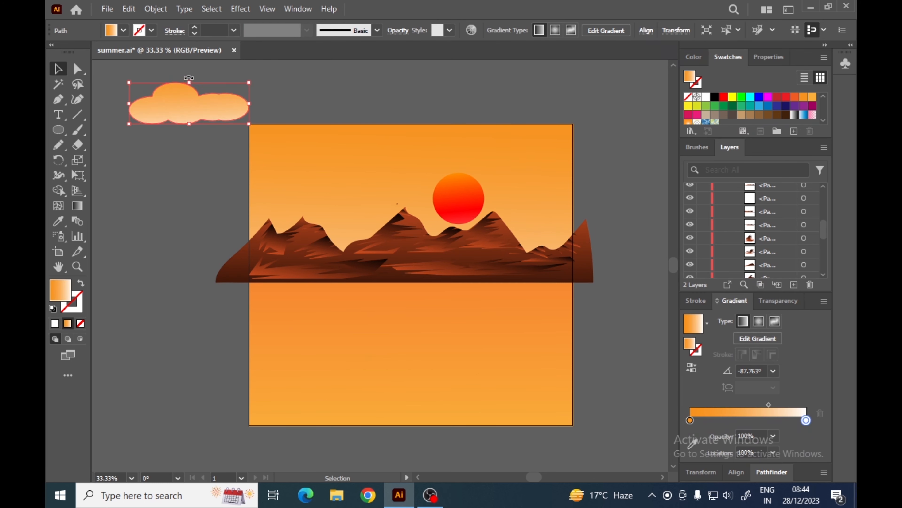
Flatten the cloud and place copies of it in the sky's upper-left and upper-right areas
drag(189, 83, 533, 150)
click(181, 138)
click(384, 109)
drag(448, 149, 545, 158)
click(566, 172)
Place two smaller cloud copies in the middle of the sky, to the left of the sun
drag(371, 158, 381, 194)
drag(283, 191, 421, 174)
click(384, 186)
click(443, 81)
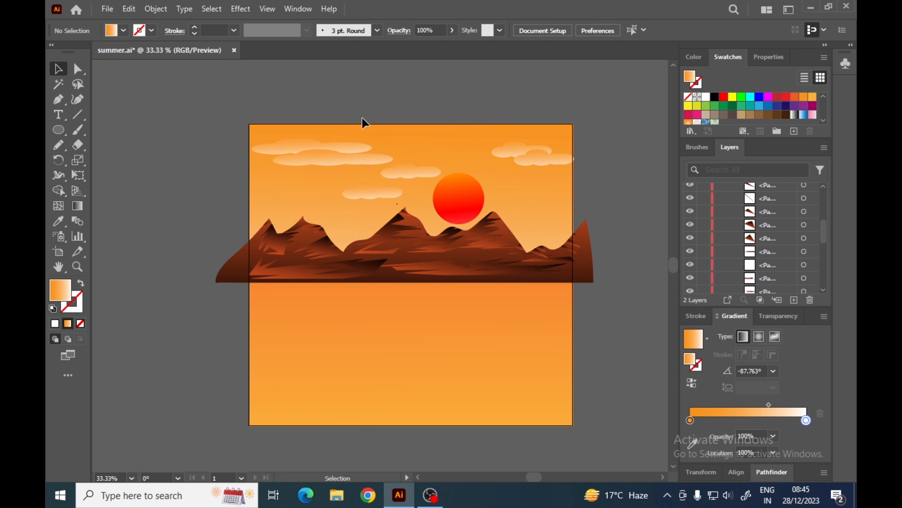
Draw a closed, irregular cloud with scalloped edges using the Pen tool on the canvas left of the artboard
click(123, 146)
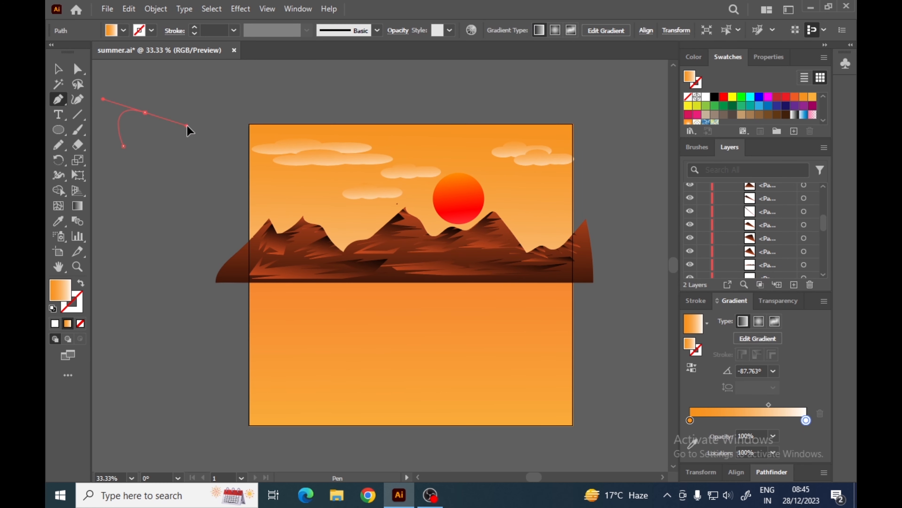
drag(144, 112, 189, 87)
drag(215, 73, 227, 110)
click(232, 89)
drag(245, 96, 199, 124)
click(245, 96)
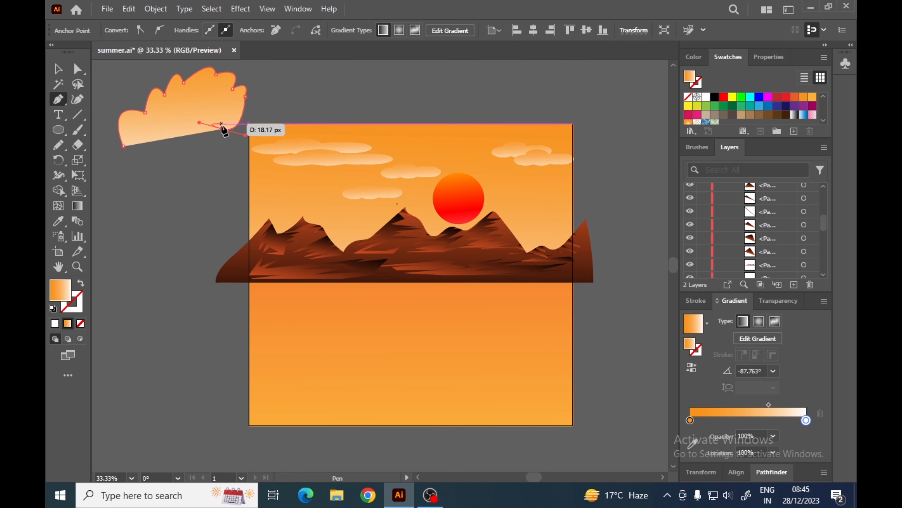
click(223, 129)
drag(225, 166, 147, 149)
click(226, 166)
drag(119, 178, 106, 165)
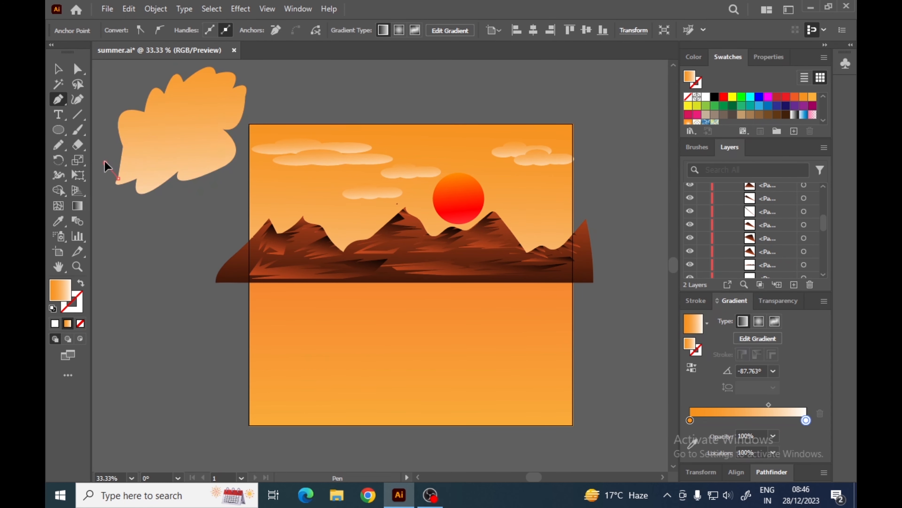
click(58, 68)
click(198, 244)
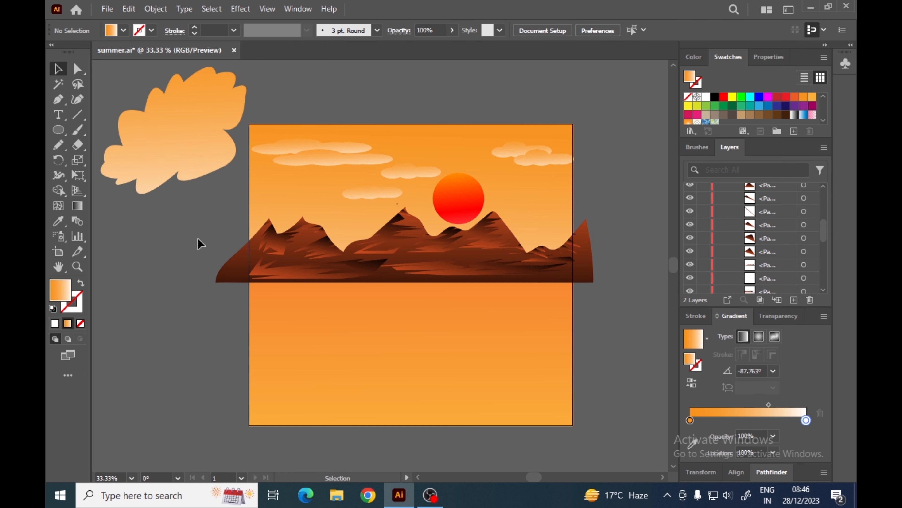
Flatten the scalloped cloud into a thin wisp and place it in the upper sky above the sun
click(176, 117)
drag(175, 70, 472, 141)
click(205, 112)
drag(368, 145, 439, 145)
drag(443, 154, 448, 142)
Duplicate the wispy cloud toward the left side of the sky and delete the lower of the overlapping clouds there
alt+drag(452, 143, 323, 148)
click(332, 160)
key(Delete)
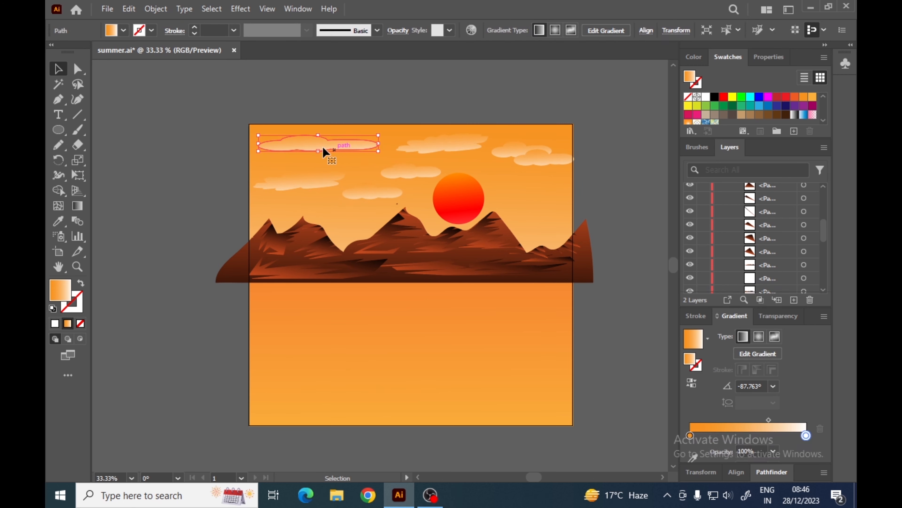
Redirect the left wispy cloud's gradient so its white end sits at the cloud's top edge
click(312, 180)
key(g)
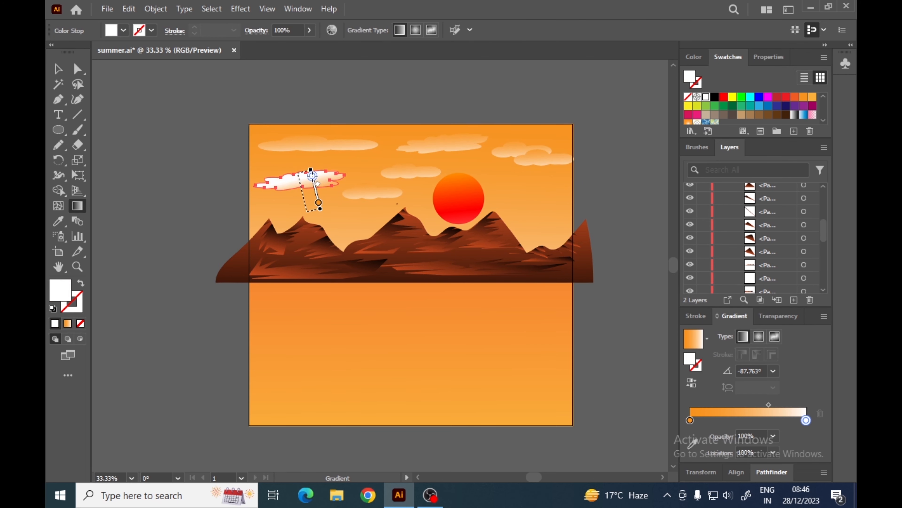
click(58, 69)
Lower the rightmost cloud in the sky and stretch the cloud above it into a flatter, wider strip past the artboard's edge
click(543, 159)
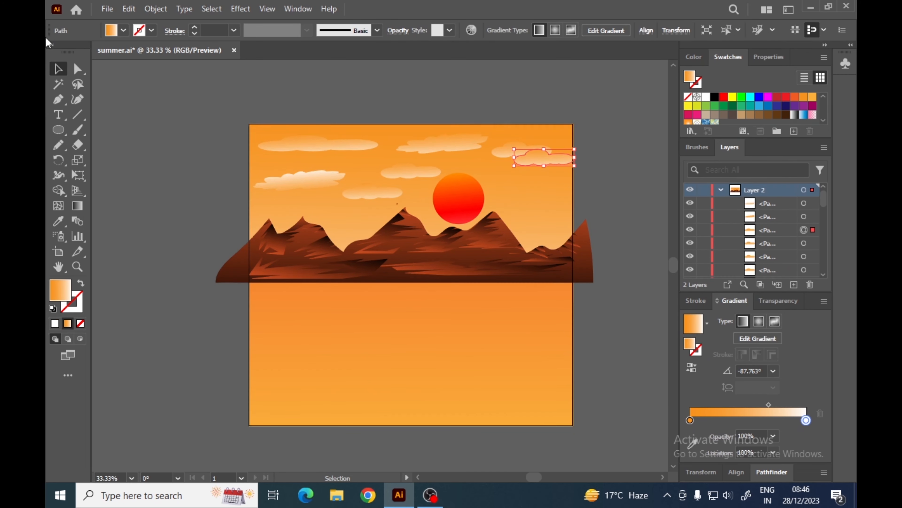
drag(538, 158, 538, 180)
click(600, 155)
click(521, 141)
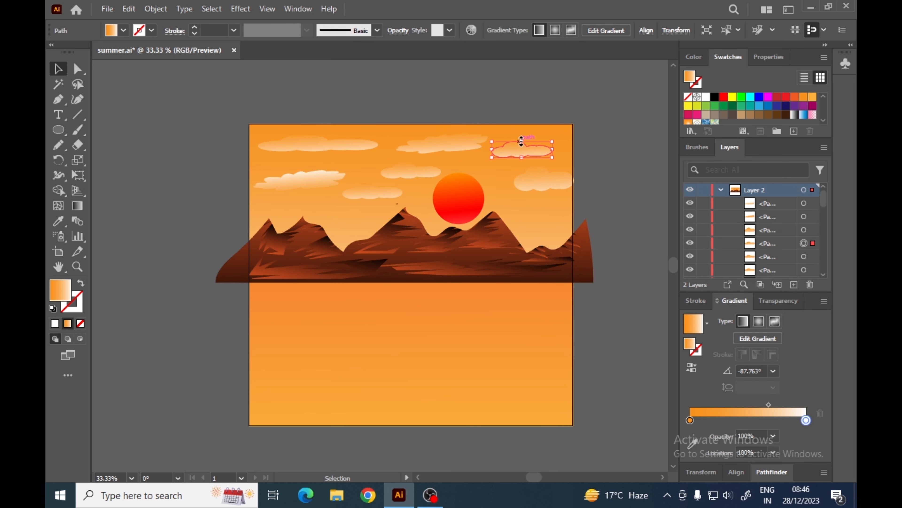
click(524, 122)
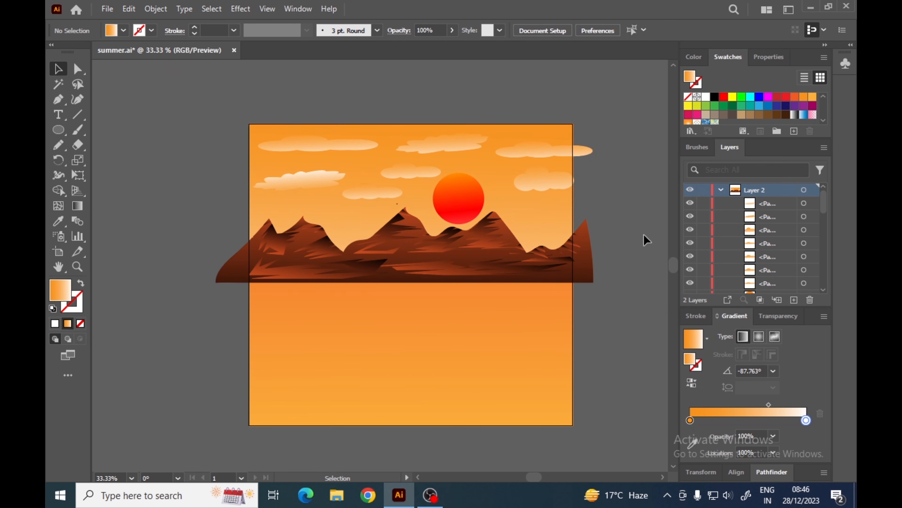
Redirect the sun's gradient so red lies at its top and yellow at its bottom
click(459, 202)
click(77, 206)
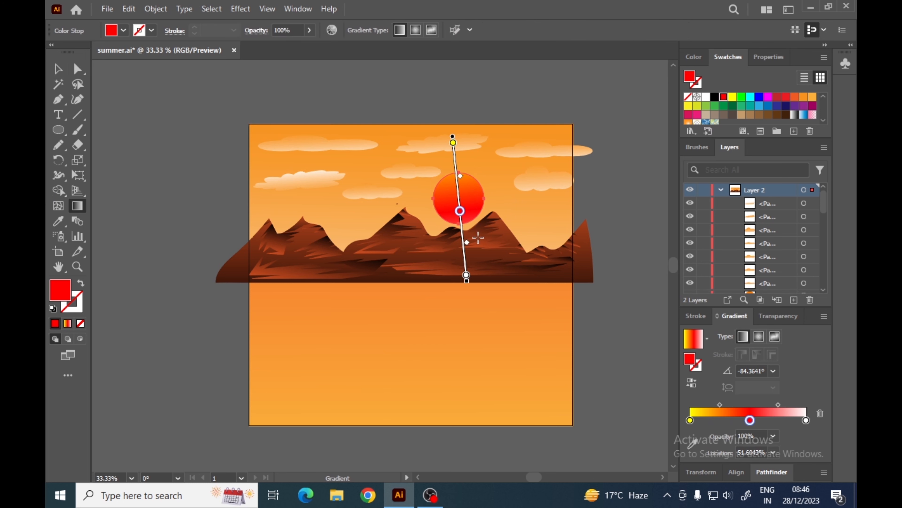
mouse_move(477, 237)
mouse_down()
mouse_move(469, 117)
mouse_move(466, 124)
mouse_up()
click(60, 72)
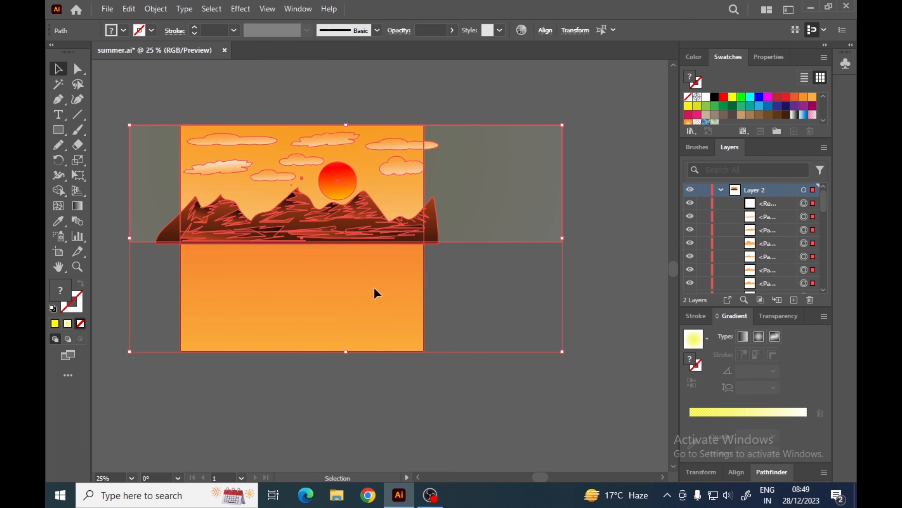
Clip the mountains, sun, clouds and sky to the artboard-sized rectangle with a clipping mask
right_click(342, 284)
click(418, 339)
click(480, 318)
Draw a closed foreground ground shape with the Pencil tool, its gently rising upper edge just below the mountains and its other sides beyond the artboard
key(ctrl+space)
key(ctrl+plus)
key(n)
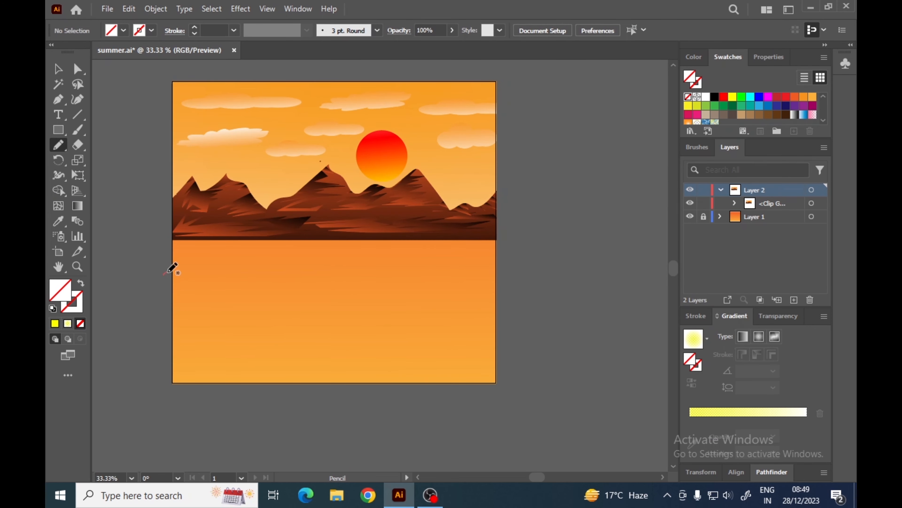
drag(528, 228, 545, 368)
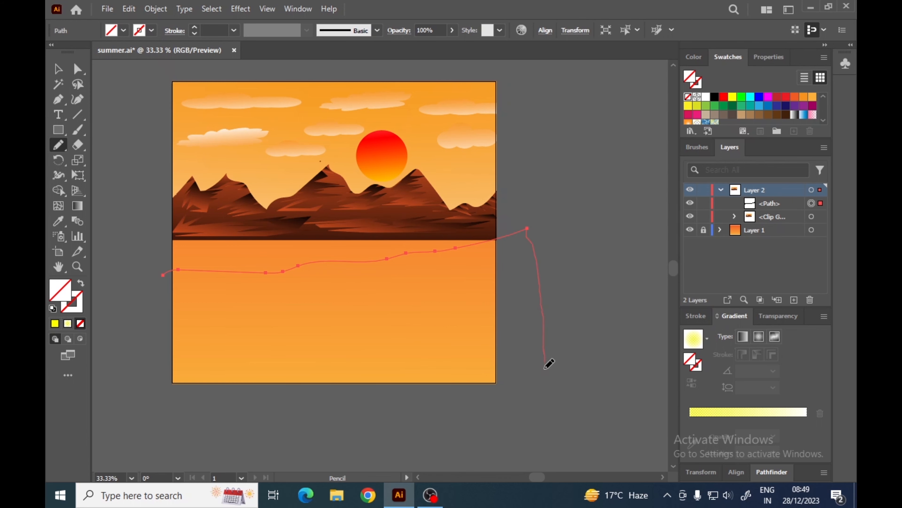
drag(140, 311, 163, 275)
Fill the foreground ground with a linear light-orange to orange-red gradient running vertically, with the orange-red at its upper edge
click(763, 230)
click(744, 337)
drag(804, 97, 690, 419)
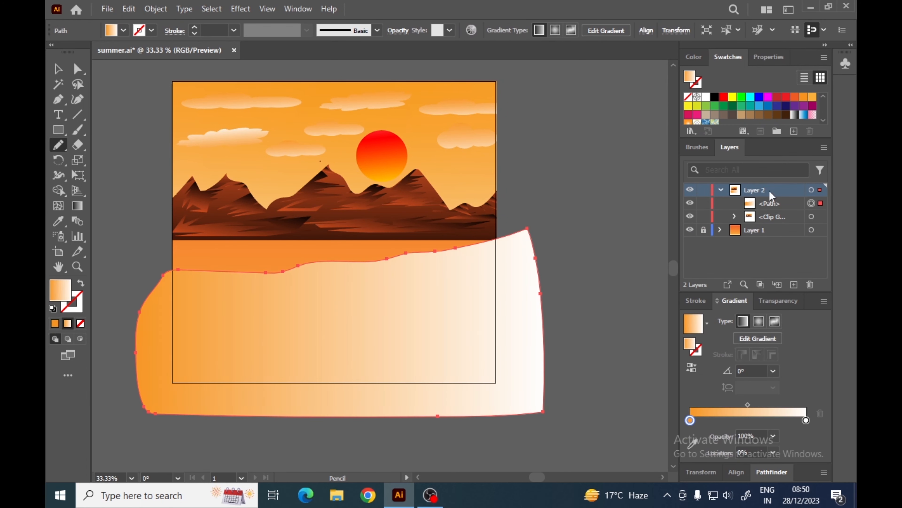
click(805, 420)
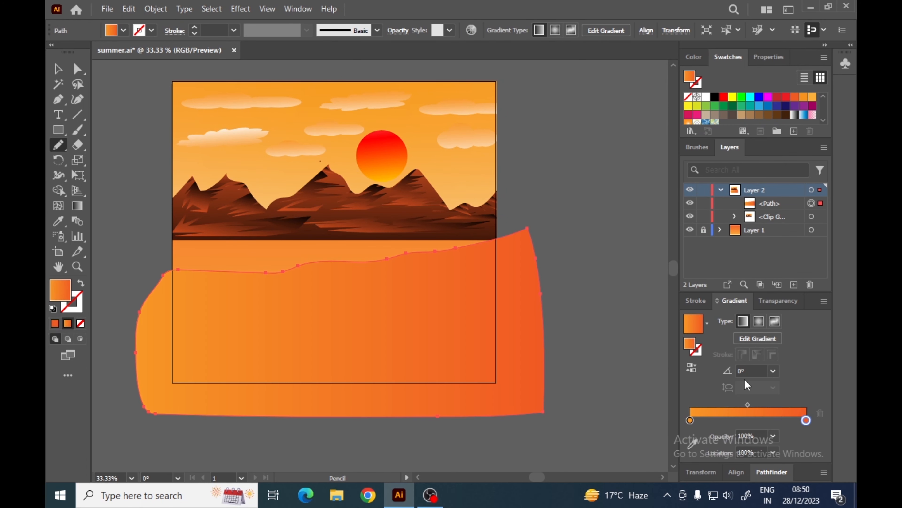
key(g)
drag(332, 232, 337, 435)
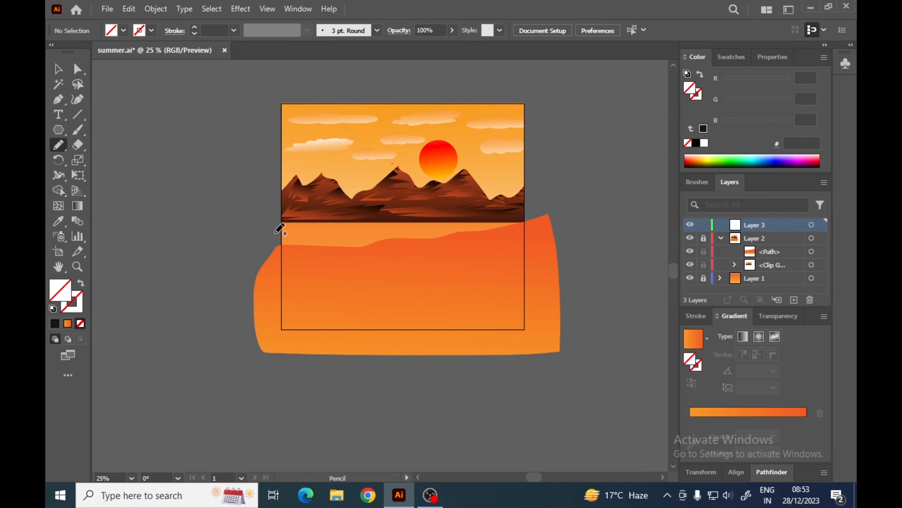
Draw a closed clump of spiky grass with the Pencil tool along the mountains' base at the artboard's left side
ctrl+click(329, 210)
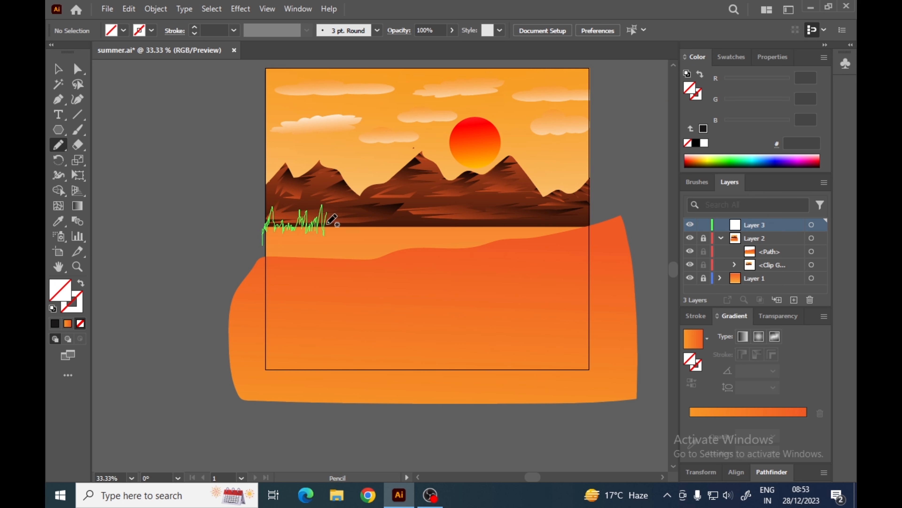
drag(357, 255, 265, 249)
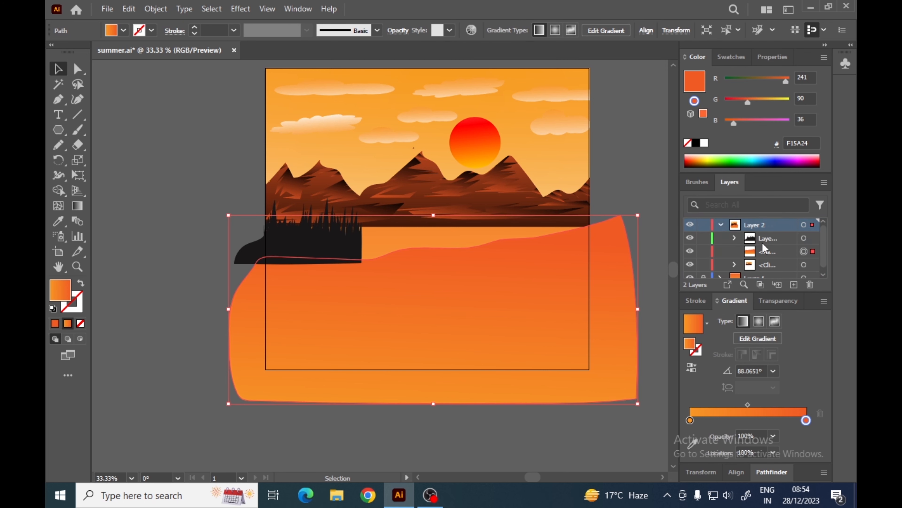
Bring the orange ground in front of the black grass silhouette in the stacking order
click(763, 241)
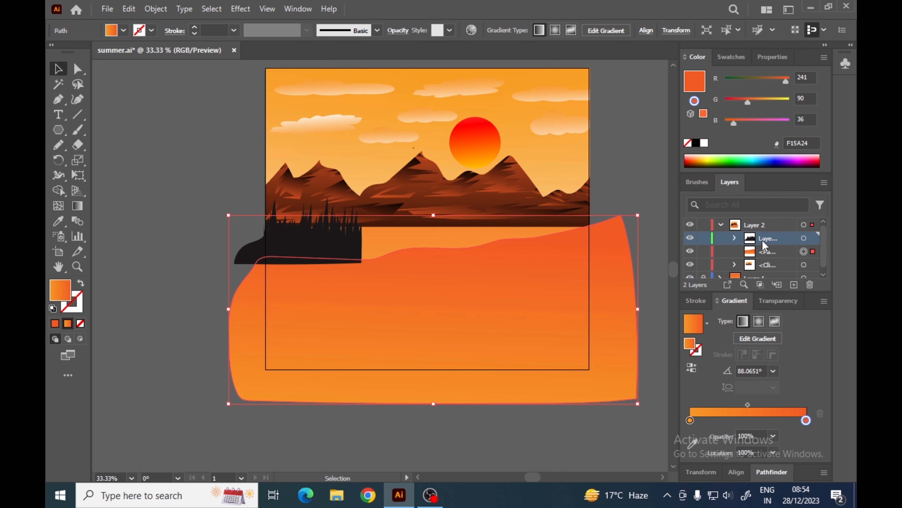
right_click(543, 278)
mouse_move(581, 418)
click(714, 417)
click(653, 170)
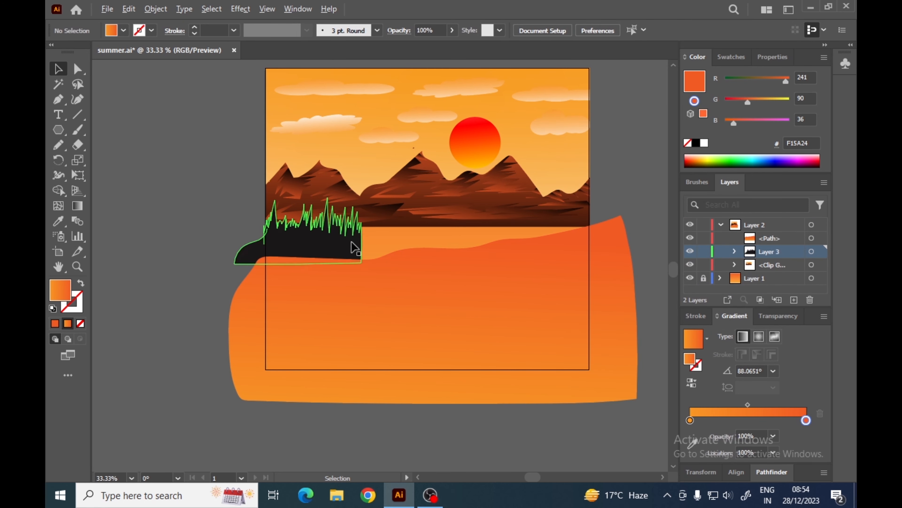
Duplicate the black grass clump toward the middle of the artboard so it continues along the mountains' base
drag(347, 243, 416, 257)
click(198, 173)
click(195, 208)
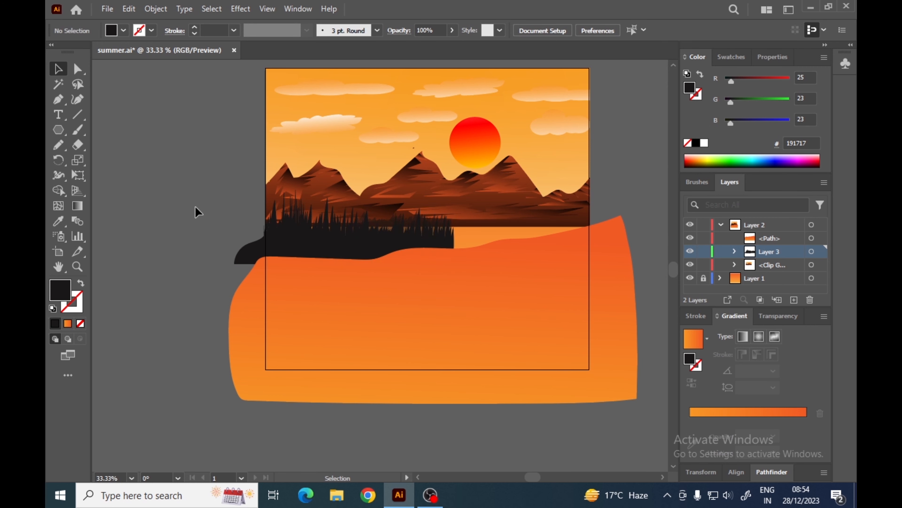
Adjust the opacity of the original grass clump at the artboard's left side
click(329, 231)
click(452, 31)
mouse_move(449, 46)
mouse_down()
mouse_move(437, 44)
mouse_move(447, 45)
mouse_up()
click(163, 115)
Add two more grass copies, one reaching the artboard's right edge and one overlapping the left clumps to make them denser
drag(442, 248, 547, 231)
click(600, 156)
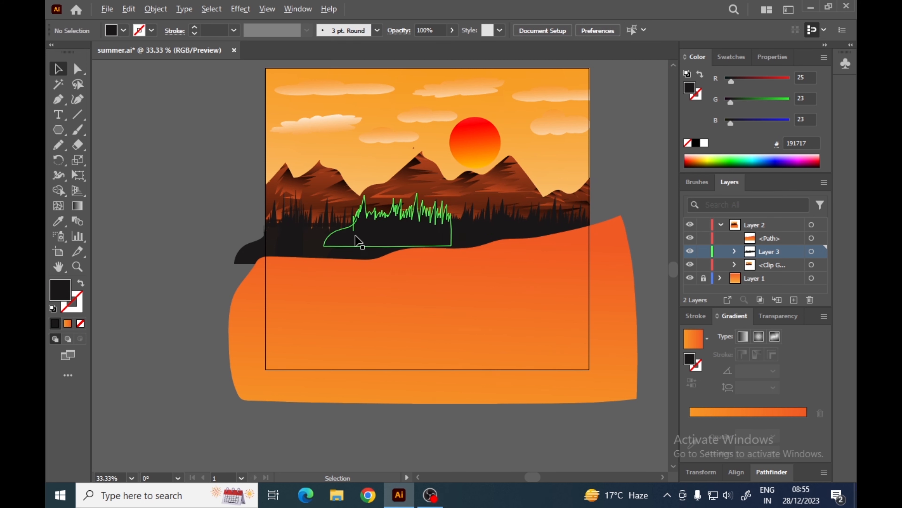
drag(357, 238, 292, 231)
click(247, 183)
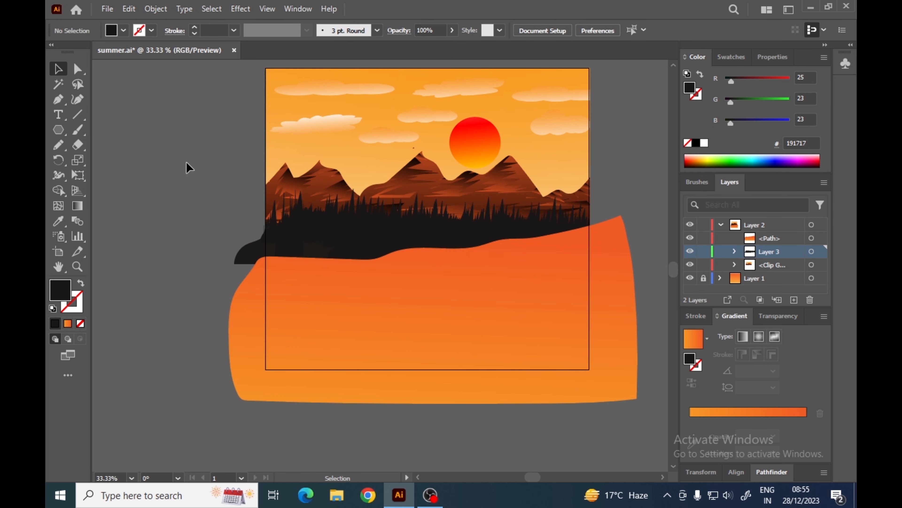
Draw a closed wavy dune shape across the orange ground with the Pen tool and fill it with the orange to orange-red gradient
scroll(212, 189, down, 1)
ctrl+click(436, 214)
drag(521, 206, 641, 167)
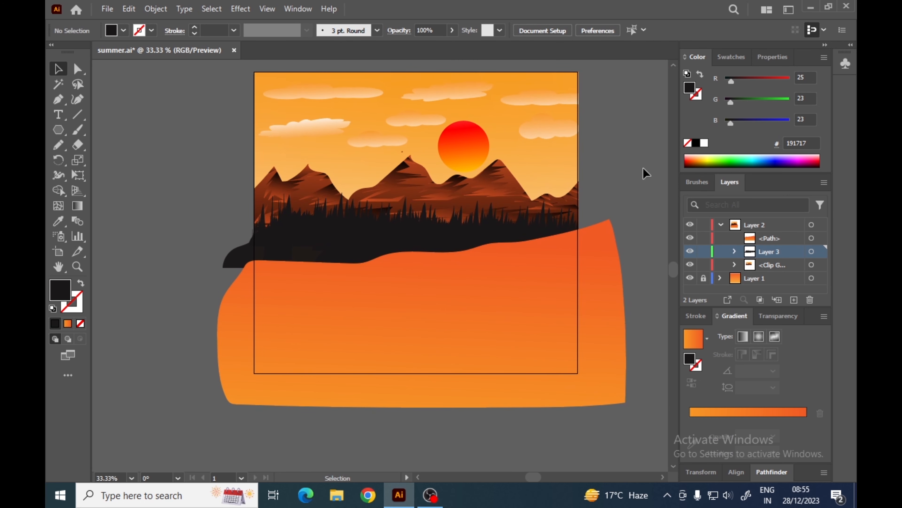
scroll(625, 174, right, 3)
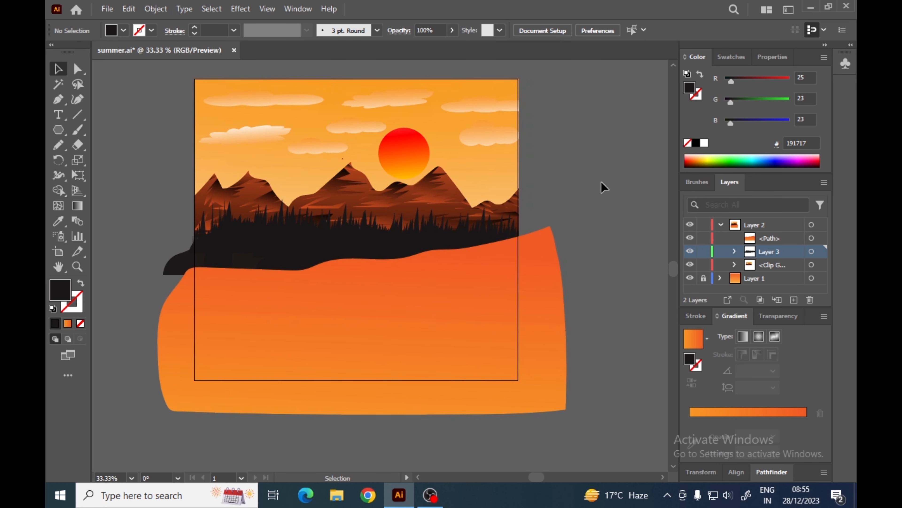
click(280, 278)
click(349, 286)
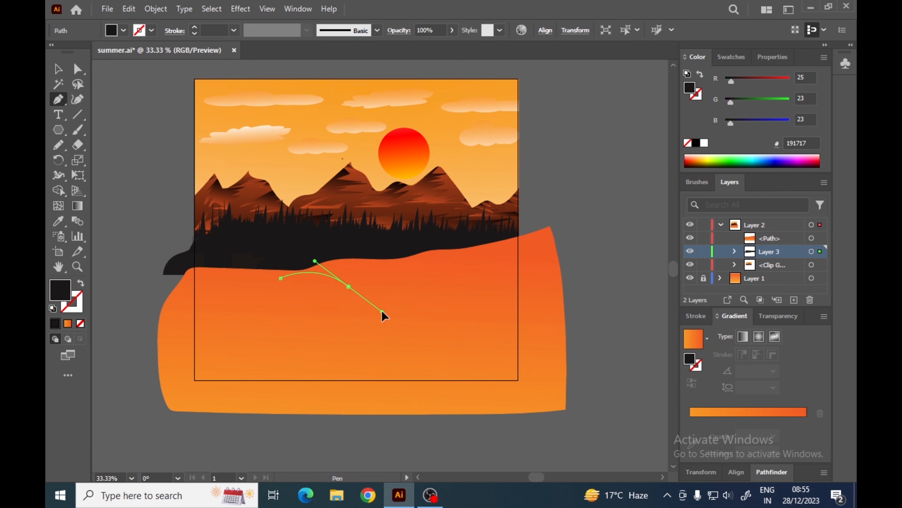
drag(383, 314, 382, 312)
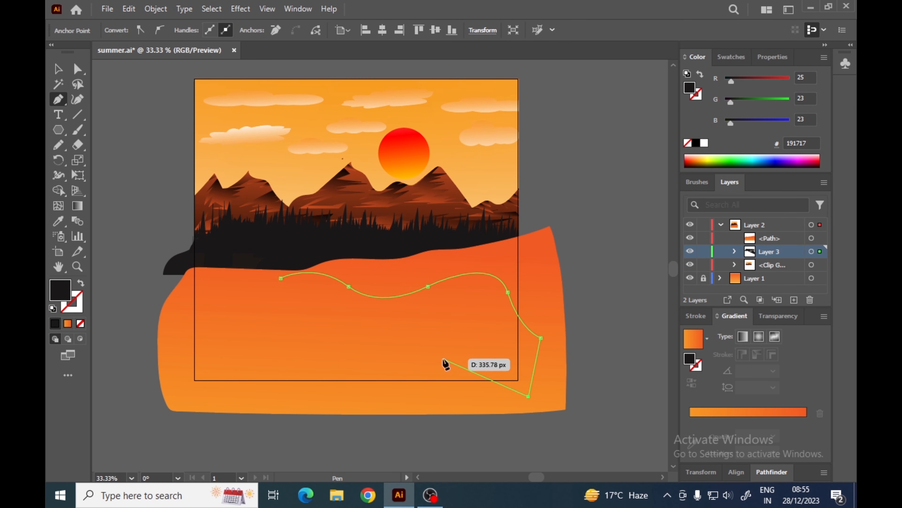
drag(443, 358, 381, 376)
drag(275, 327, 228, 278)
click(208, 311)
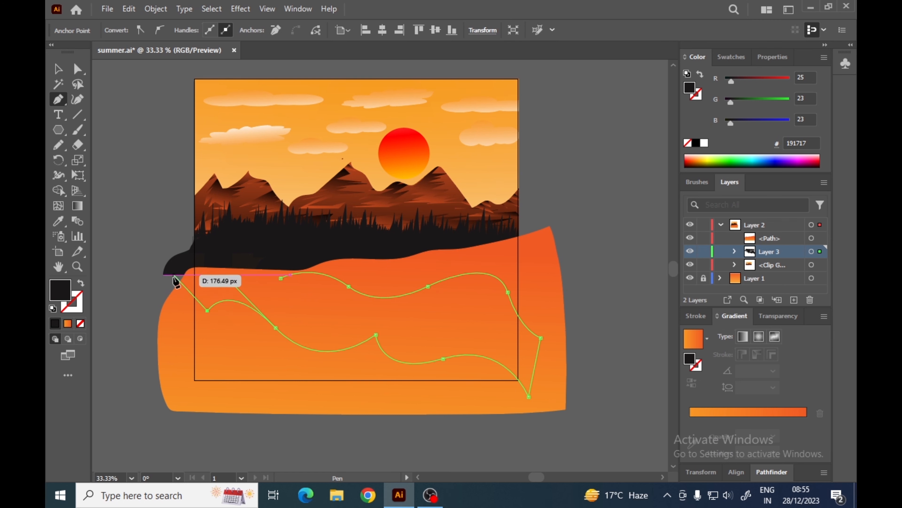
drag(172, 279, 188, 247)
click(255, 253)
drag(280, 278, 268, 292)
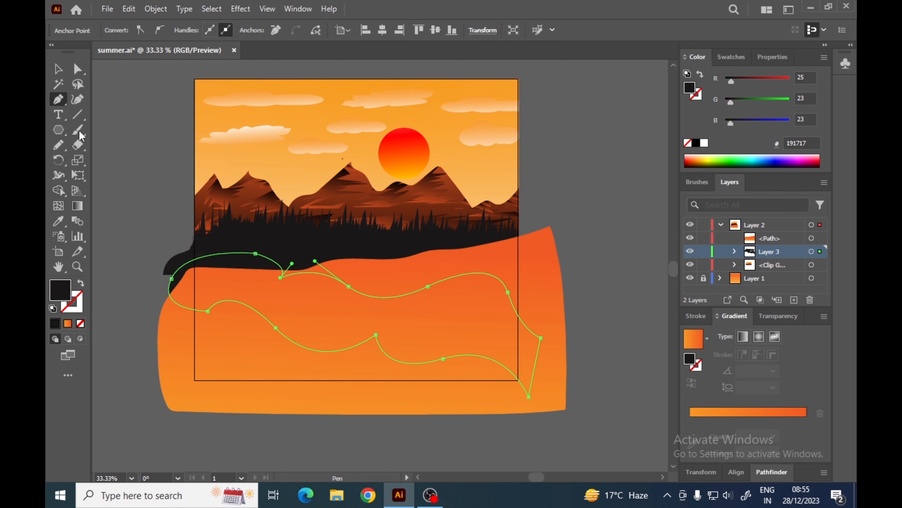
click(59, 69)
click(697, 340)
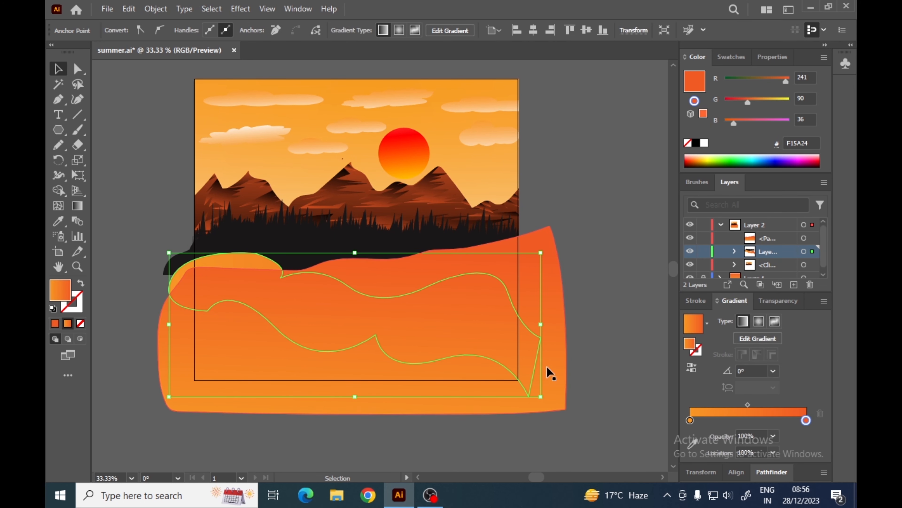
Try to bring the wavy dune shape in front of the orange ground through its stacking order
right_click(492, 276)
mouse_move(548, 419)
click(671, 418)
click(609, 276)
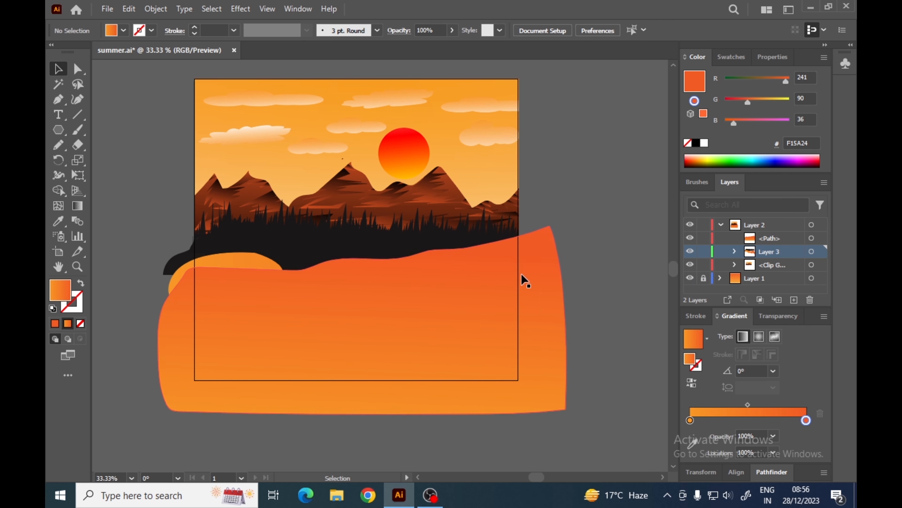
click(249, 258)
right_click(249, 257)
click(627, 295)
Cut the wavy dune shape and paste it into a new layer above Layer 2
click(263, 262)
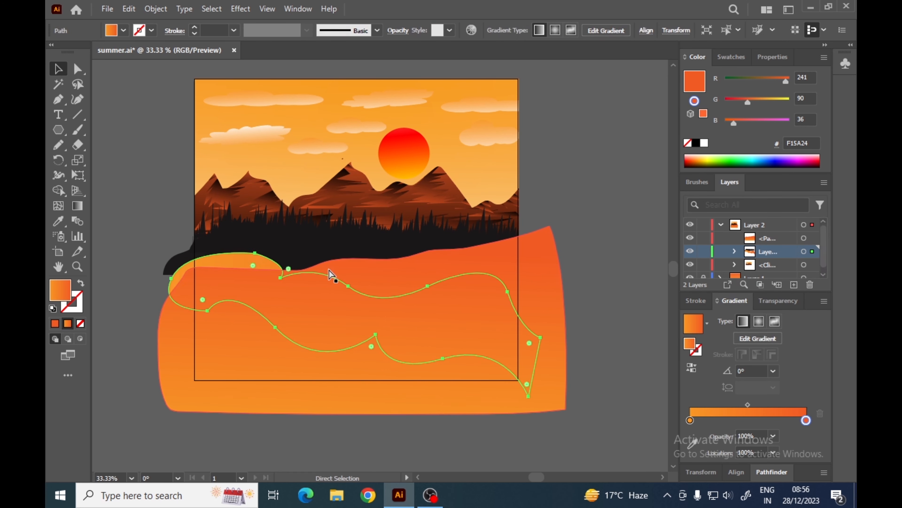
key(ctrl+x)
click(779, 225)
click(795, 300)
key(ctrl+v)
Flatten the wavy dune shape slightly and position it across the foreground ground
mouse_move(412, 305)
mouse_down()
mouse_move(440, 325)
mouse_move(426, 343)
mouse_move(384, 342)
mouse_move(404, 344)
mouse_up()
drag(343, 265, 344, 256)
drag(344, 413, 358, 384)
drag(331, 298, 331, 308)
click(606, 201)
key(ctrl+z)
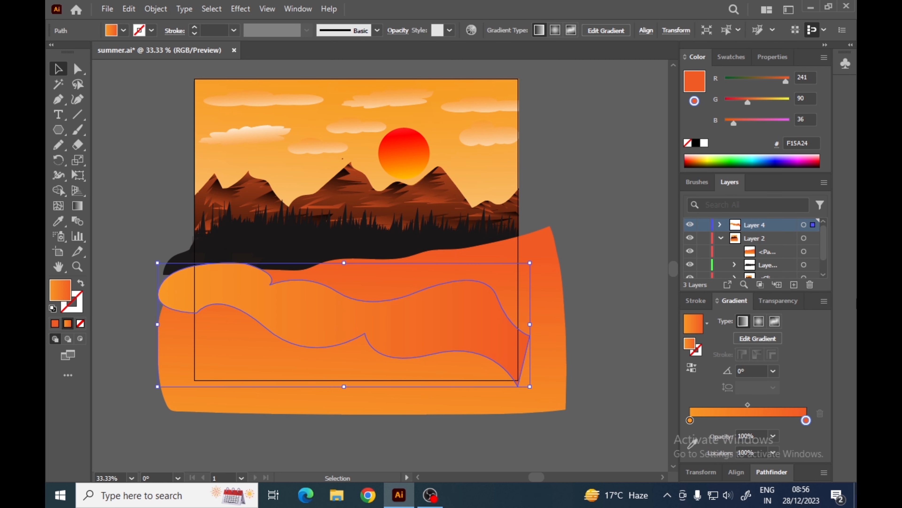
Change the wavy dune shape's gradient to run from white to yellow
click(731, 57)
drag(690, 433, 690, 420)
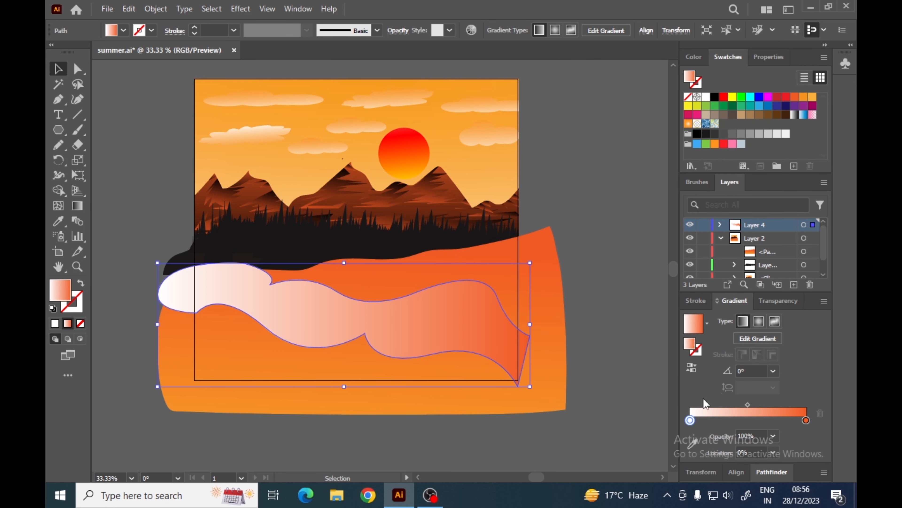
drag(775, 370, 807, 420)
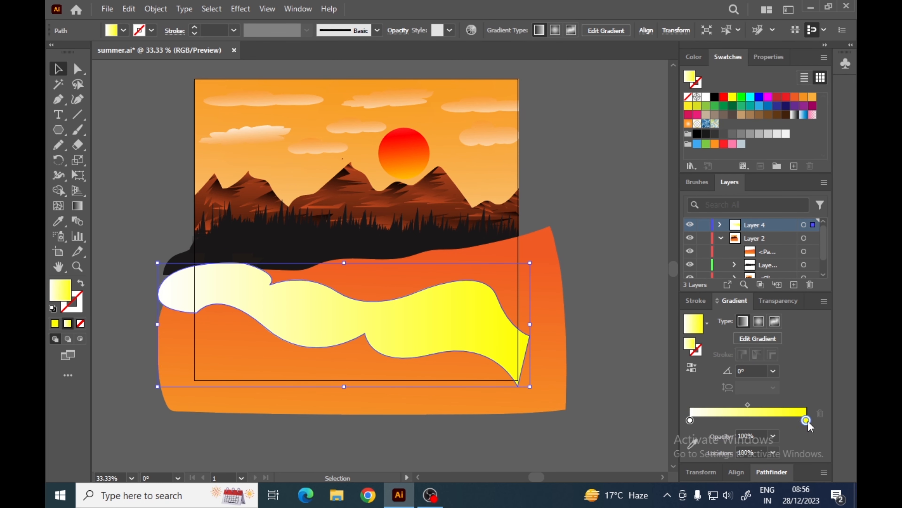
Redirect the wavy dune shape's gradient diagonally, with its white end toward the lower right
click(78, 205)
drag(312, 449, 288, 223)
drag(665, 443, 151, 232)
Replace the gradient's yellow end with orange-red and run it almost vertically through the dune shape, with the orange-red at the top
drag(807, 188, 806, 420)
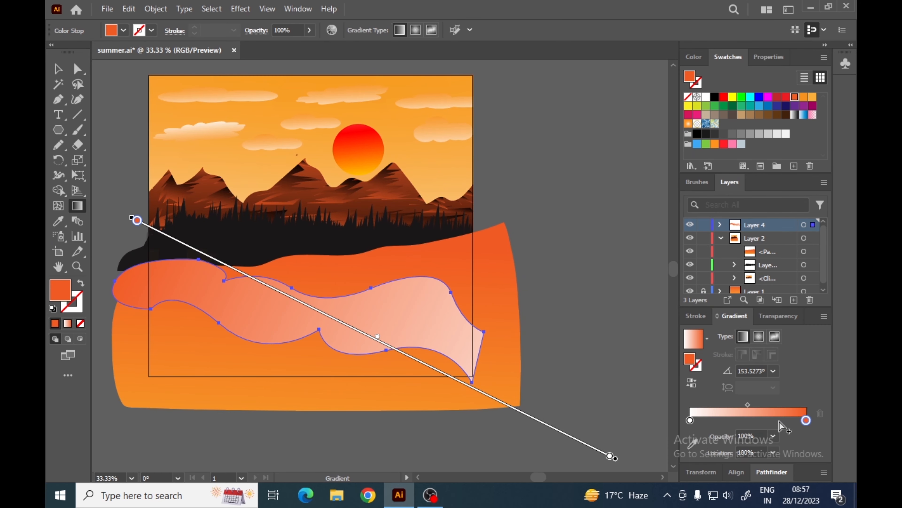
drag(527, 441, 271, 221)
drag(274, 451, 257, 266)
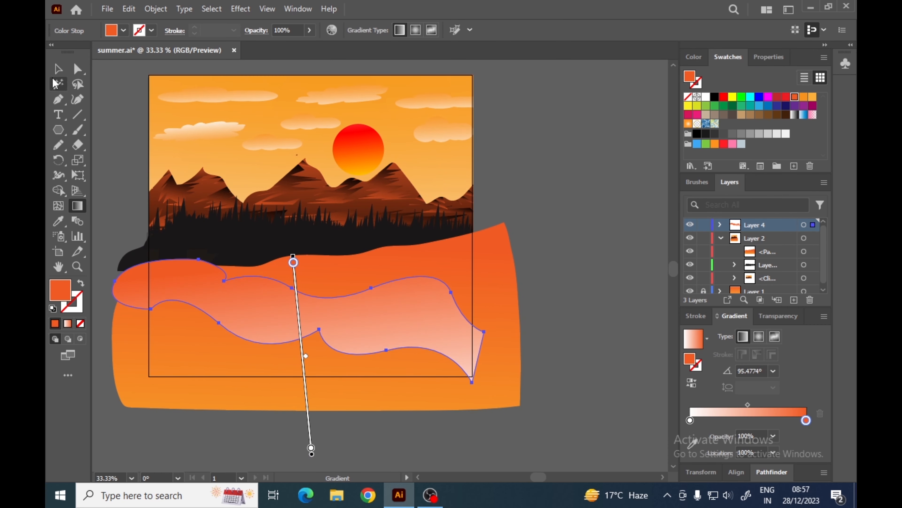
Delete the wavy dune shape from the foreground and save the document
key(v)
click(562, 291)
click(432, 326)
click(600, 187)
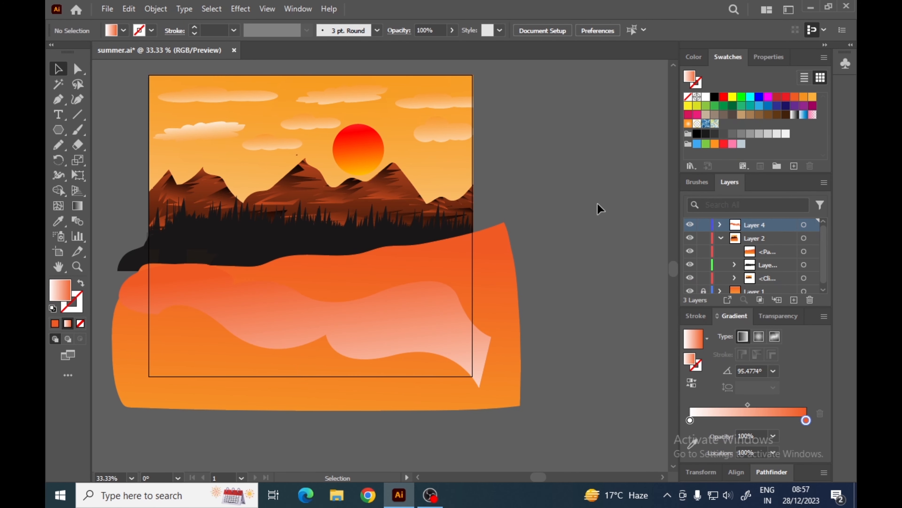
click(424, 320)
key(Delete)
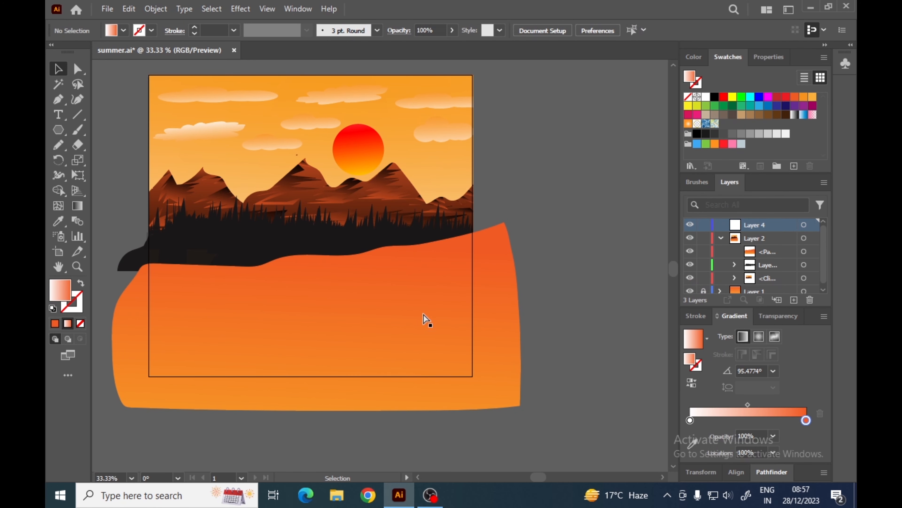
key(ctrl+s)
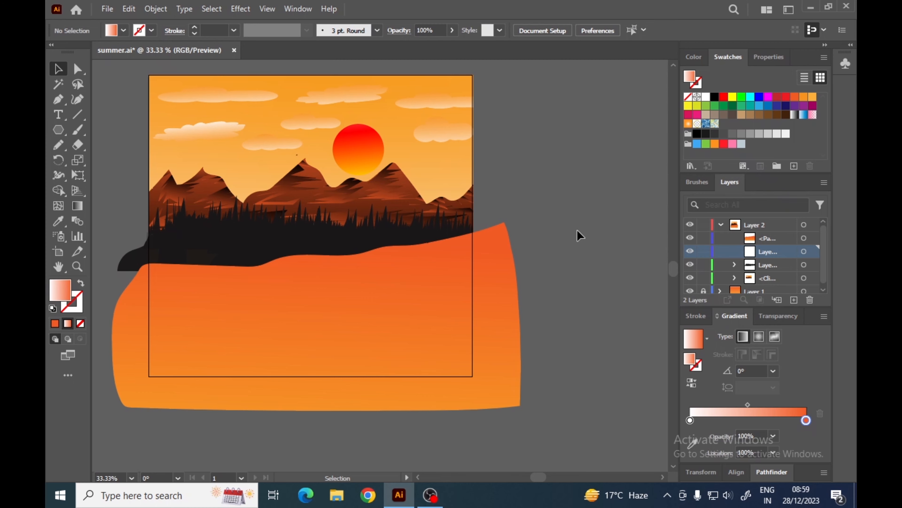
Draw a freeform shape along the foreground's left side with the Pencil, fill it with the white-to-orange-red gradient, and send the orange foreground behind it
drag(577, 230, 579, 228)
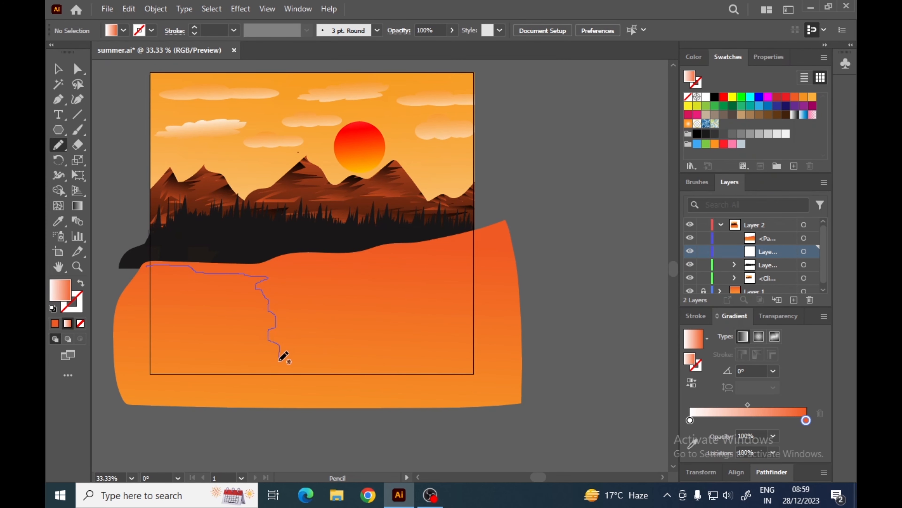
drag(150, 264, 150, 264)
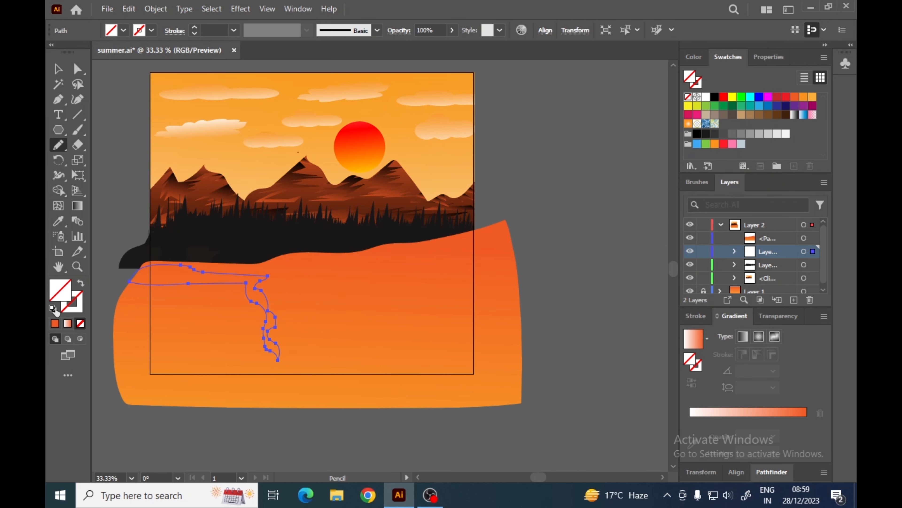
click(699, 340)
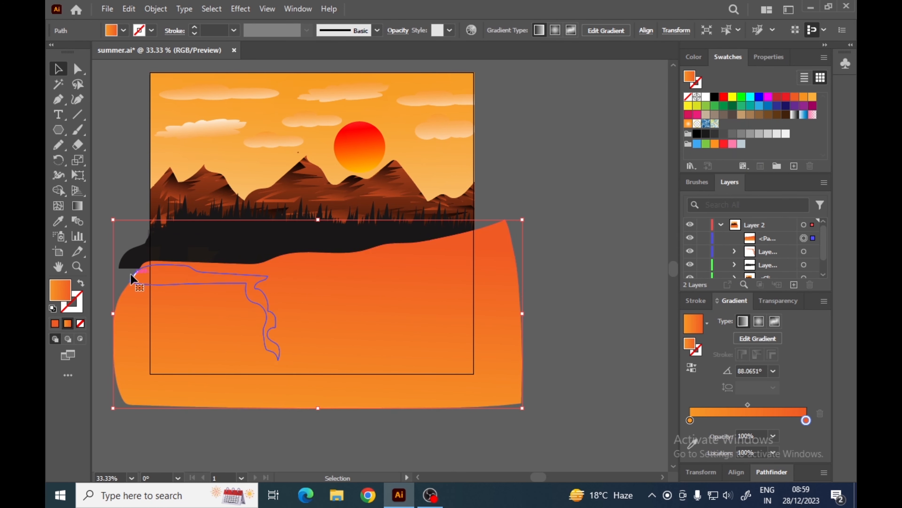
right_click(164, 280)
mouse_move(213, 419)
click(347, 429)
click(555, 206)
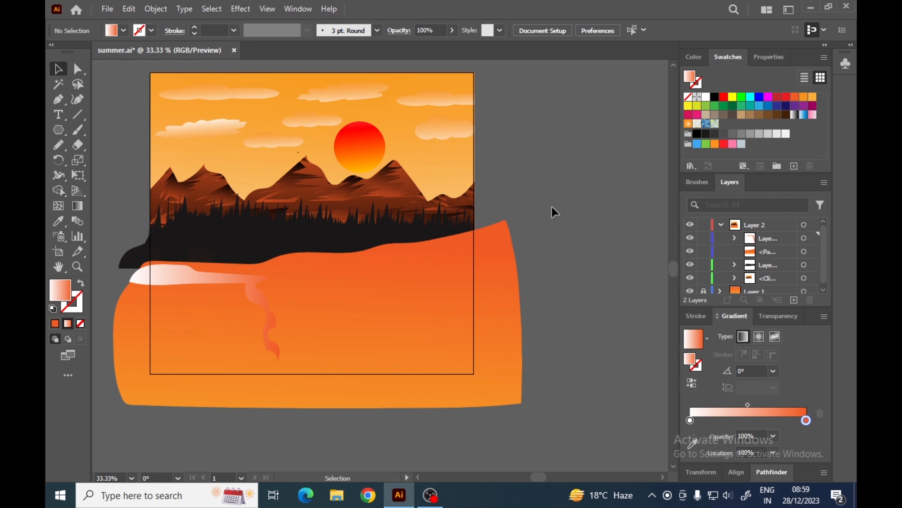
Change the freeform shape's white gradient end to black and run the gradient almost vertically with the black end at the bottom
click(167, 280)
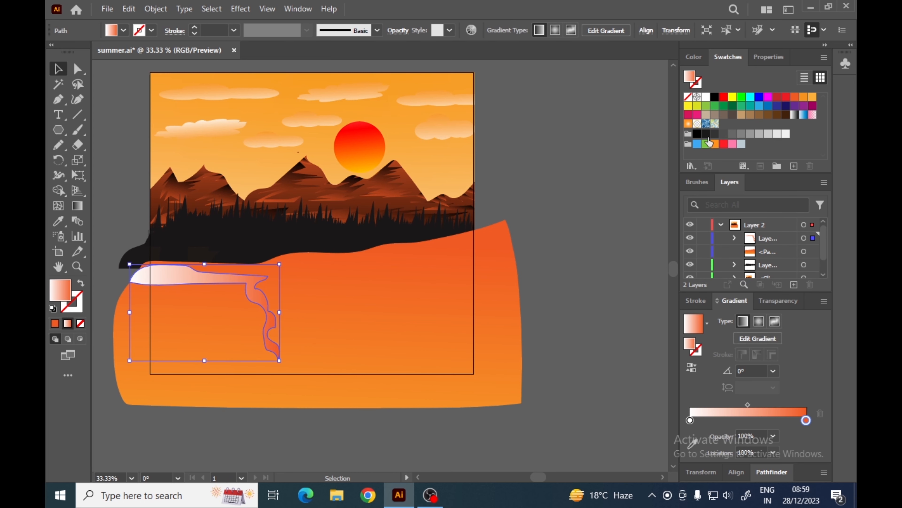
drag(691, 415, 690, 417)
click(77, 206)
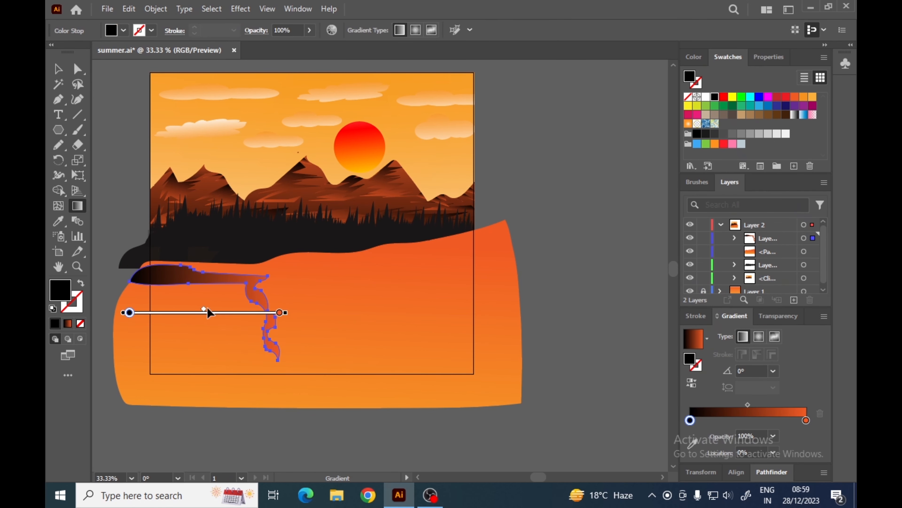
drag(189, 340, 218, 246)
click(58, 69)
click(582, 135)
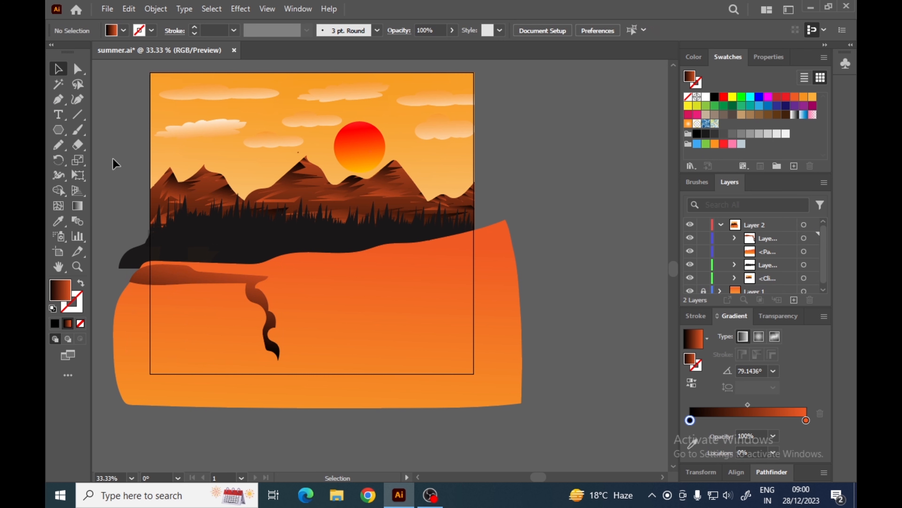
Draw a branching, jagged shape across the right half of the foreground, fill it with the black-to-orange gradient, and shift it slightly right
key(n)
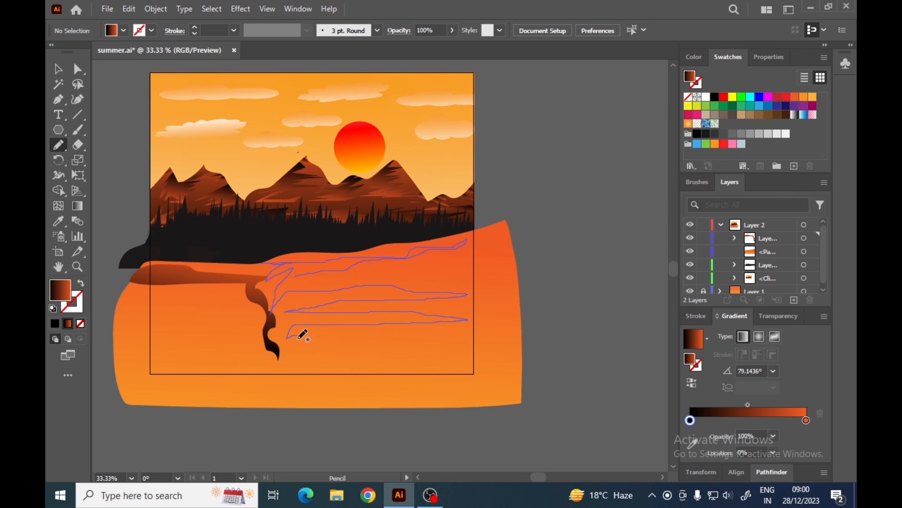
drag(298, 337, 287, 329)
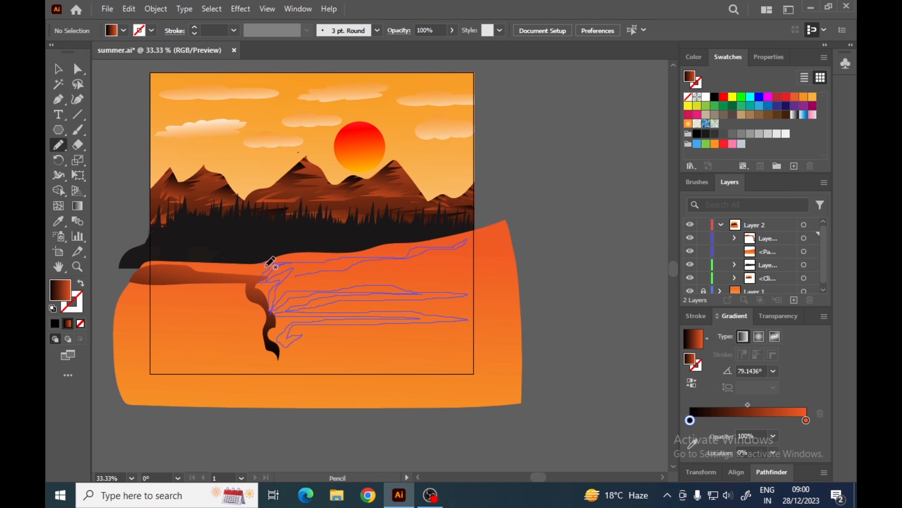
drag(269, 262, 270, 262)
click(68, 323)
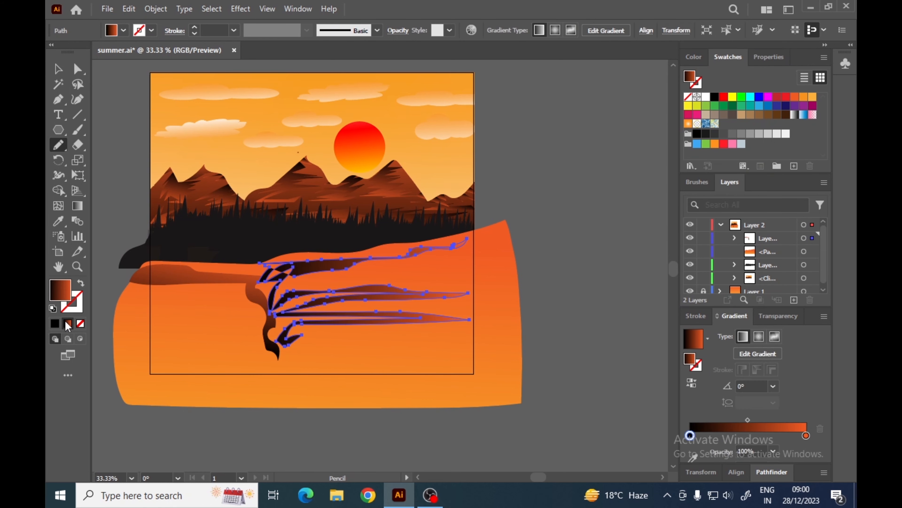
click(58, 68)
drag(363, 293, 391, 297)
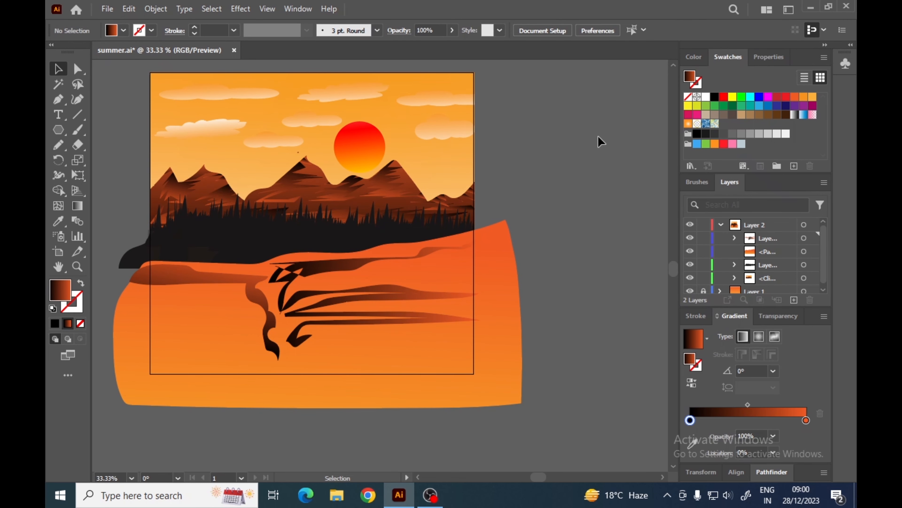
Redirect the branching shape's gradient almost vertically, with its black end at the bottom
click(285, 273)
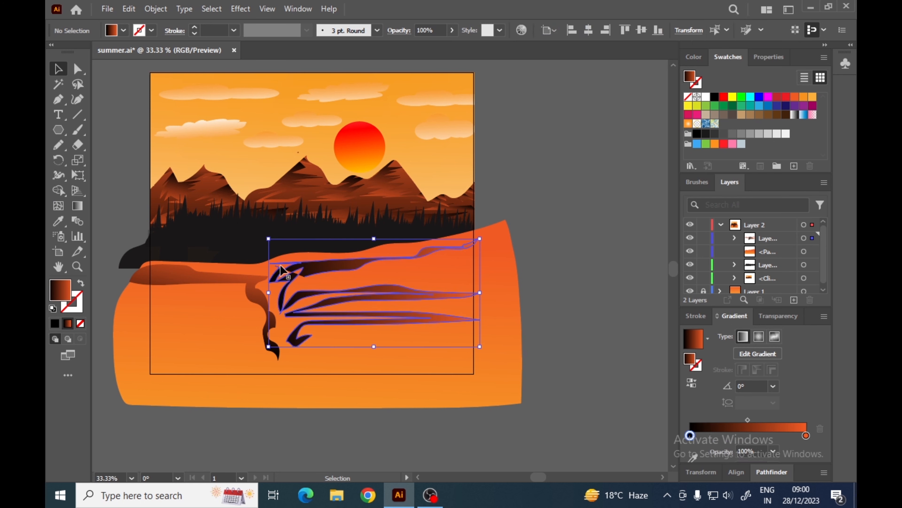
click(77, 205)
drag(357, 353, 414, 213)
mouse_move(484, 268)
mouse_down()
mouse_move(303, 312)
mouse_move(332, 302)
mouse_up()
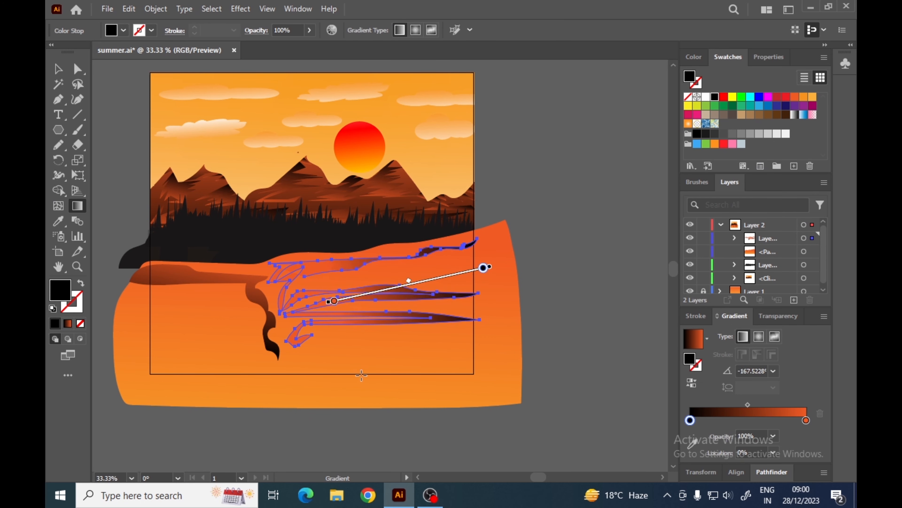
drag(361, 375, 369, 284)
key(v)
click(575, 153)
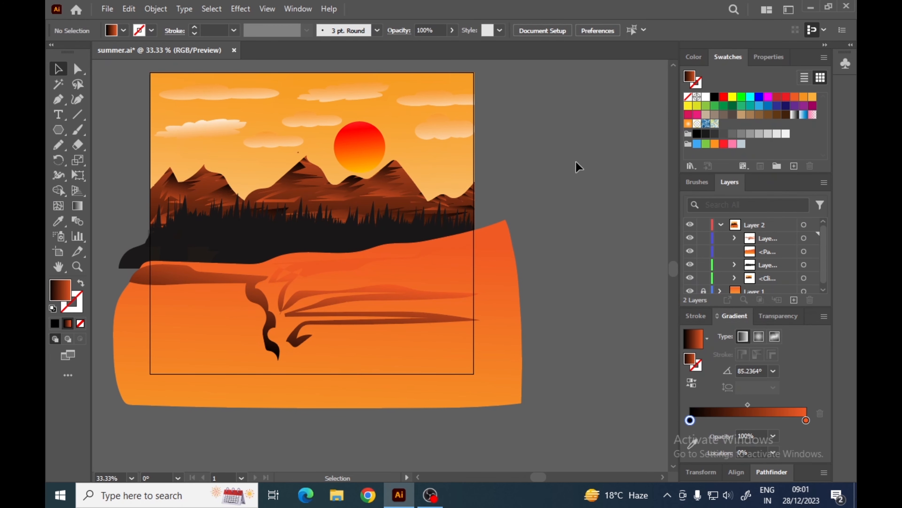
Draw jagged horizontal streaks across the foreground's left half with the Pencil and run their gradient almost vertically, with black at the bottom
key(p)
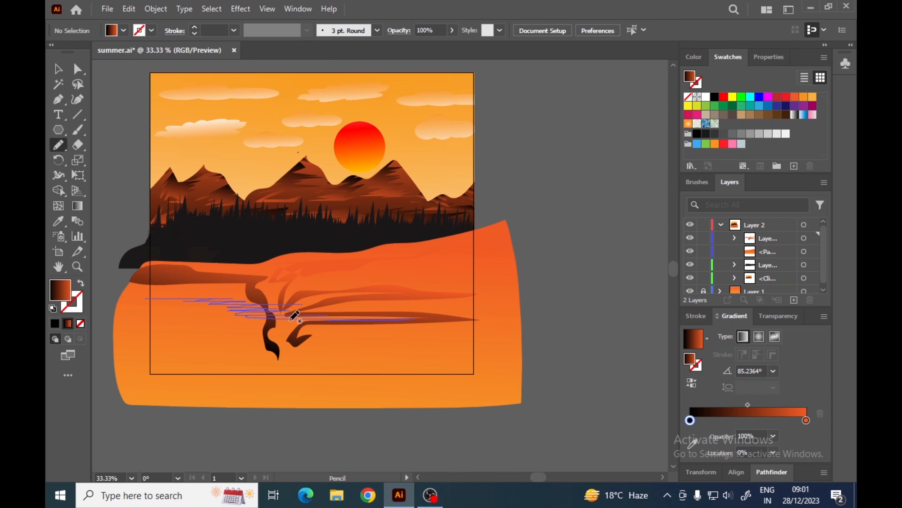
drag(290, 319, 438, 330)
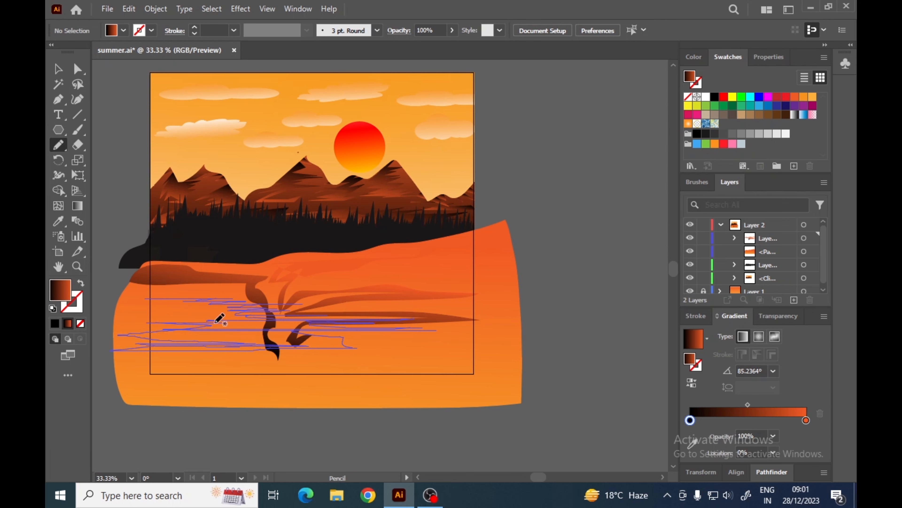
drag(181, 299, 154, 300)
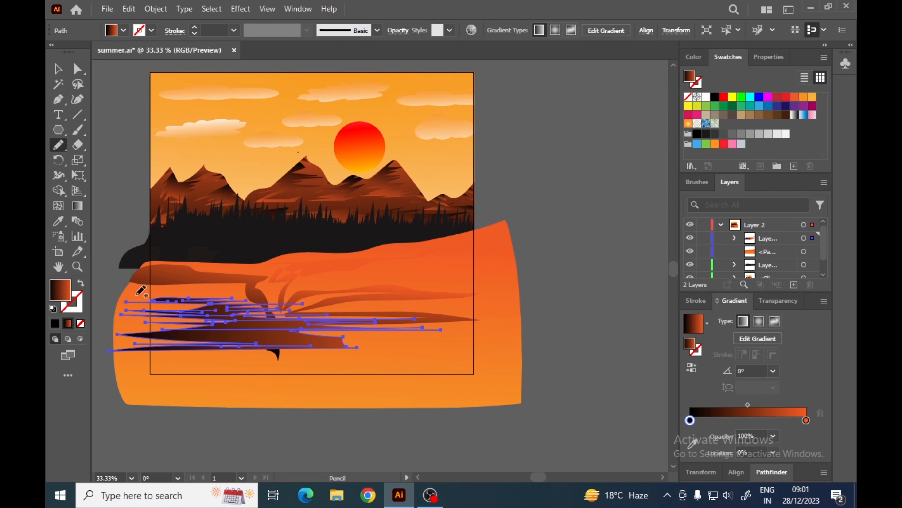
click(77, 206)
drag(288, 378, 286, 283)
click(58, 69)
click(606, 157)
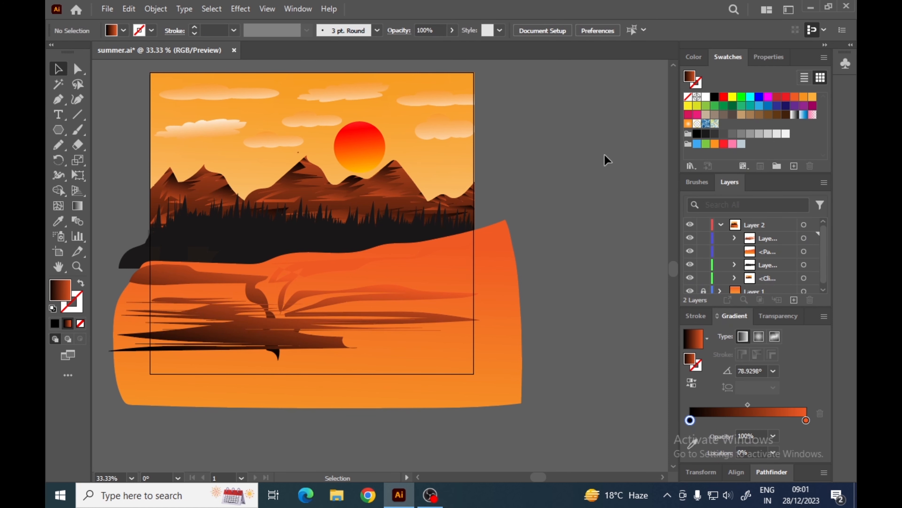
Delete the branching shape and the first freeform shape from the foreground, keeping the jagged streaks
click(423, 320)
key(Delete)
click(129, 270)
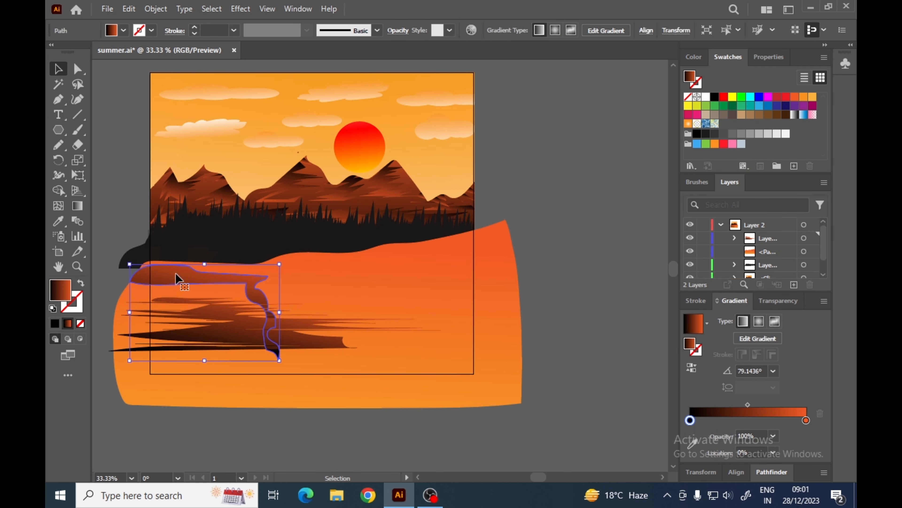
key(Delete)
Draw jagged horizontal streaks with the black-to-orange gradient across the middle and right of the foreground
click(59, 145)
drag(277, 265, 418, 273)
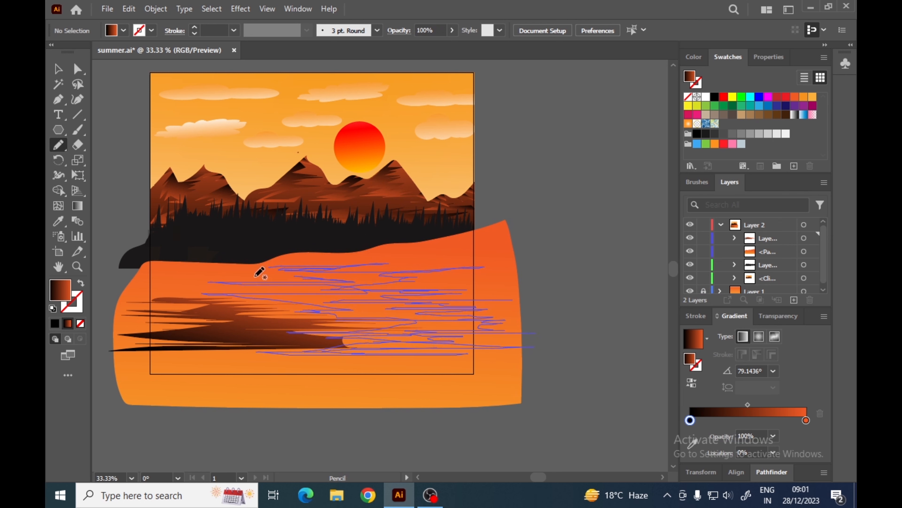
drag(269, 262, 268, 263)
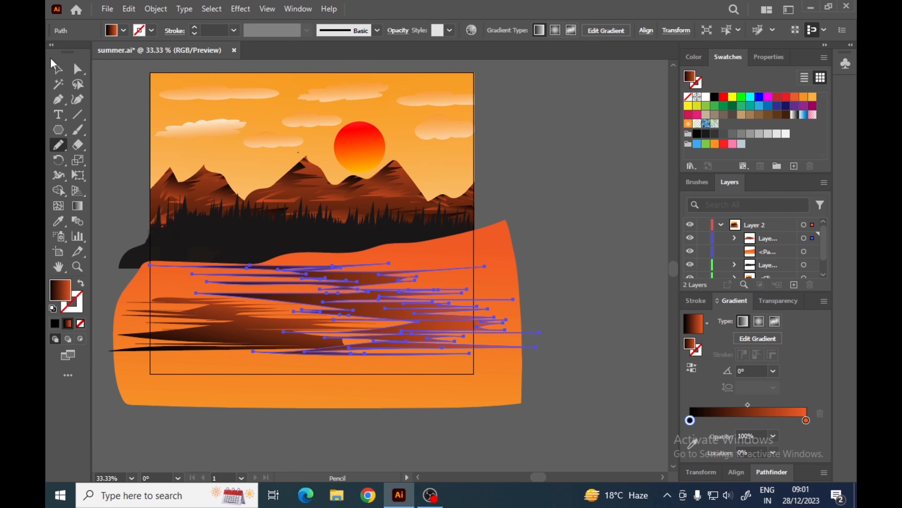
click(57, 68)
click(616, 195)
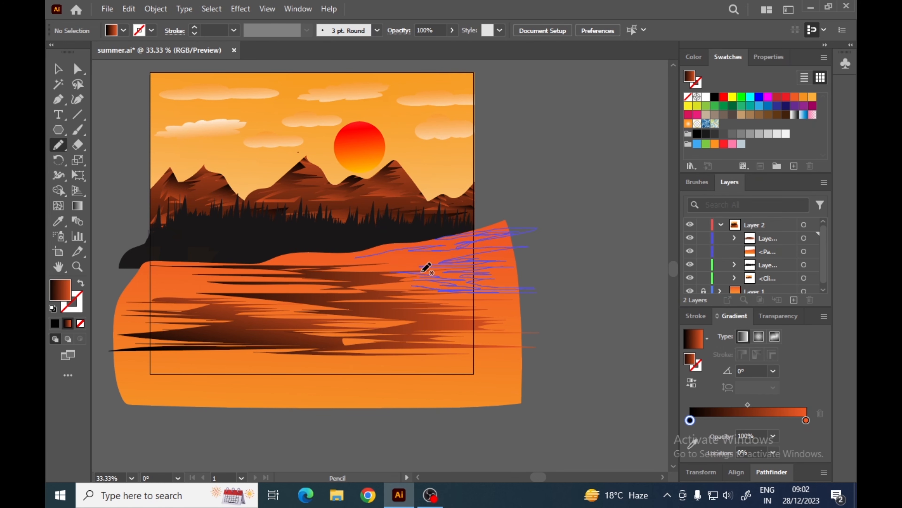
Draw jagged streaks over the foreground's upper right slope and fill them with the black-to-orange gradient
drag(330, 260, 390, 266)
click(68, 323)
click(58, 68)
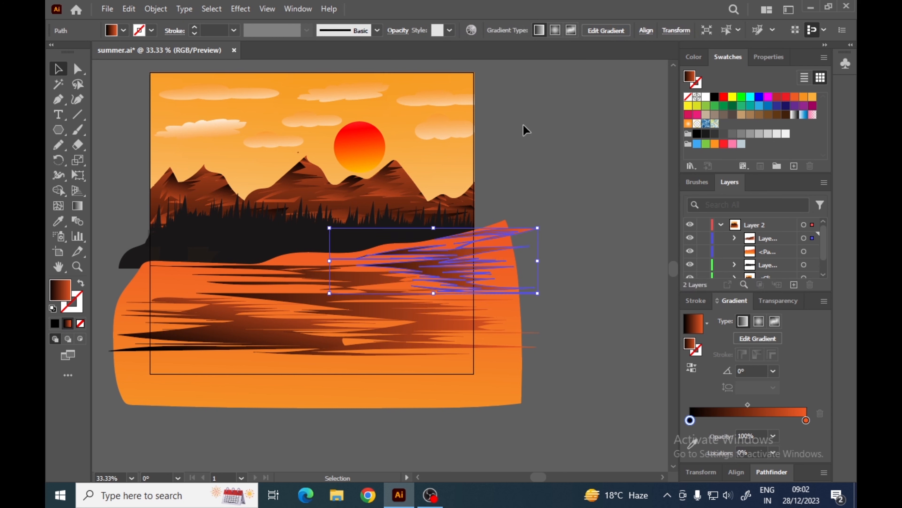
click(551, 136)
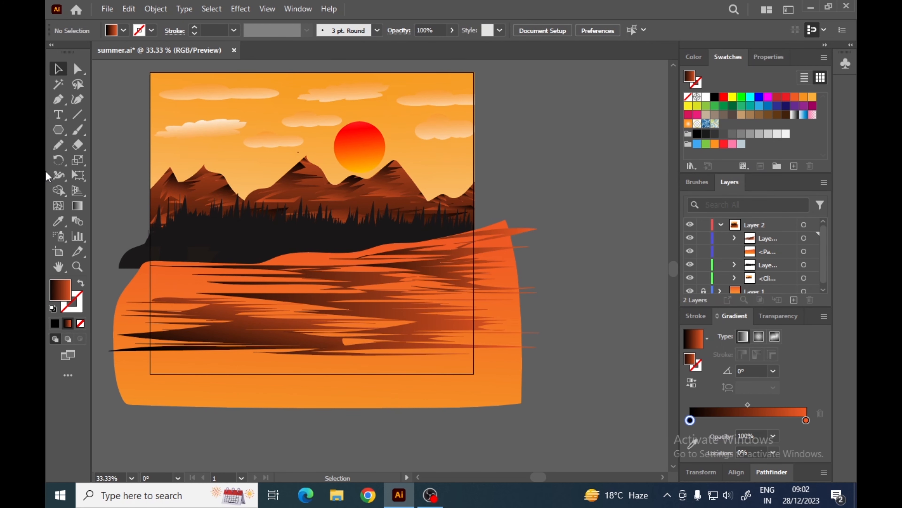
Draw jagged streaks at the foreground's upper left edge below the grass and fill them with the black-to-orange gradient
key(n)
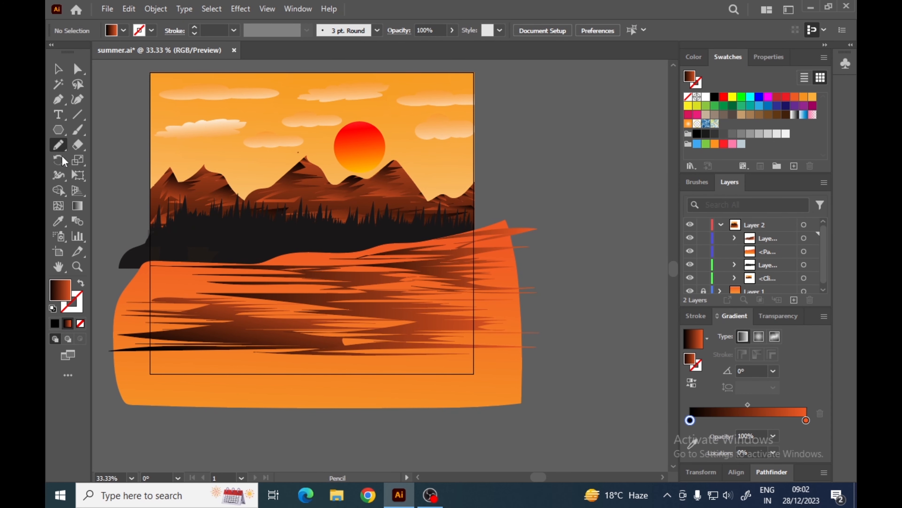
mouse_move(169, 274)
mouse_down()
mouse_move(212, 289)
mouse_move(114, 290)
mouse_up()
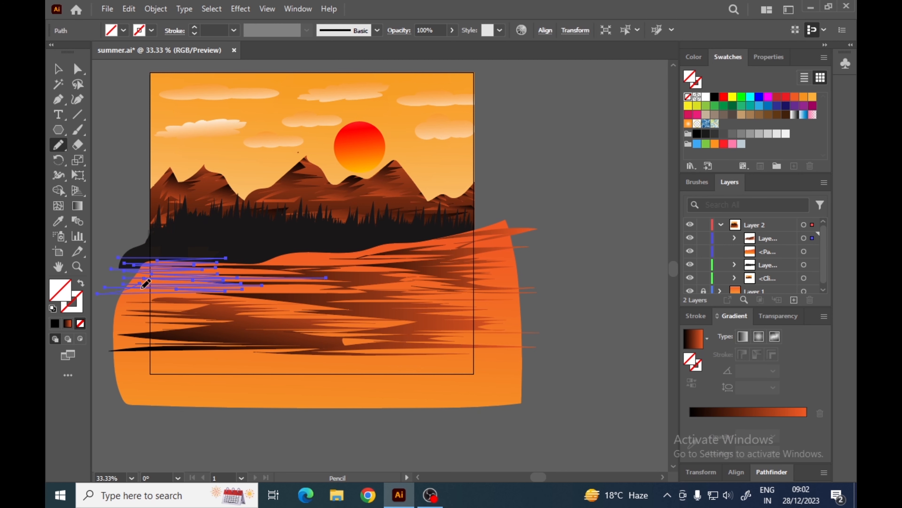
key(v)
mouse_move(181, 279)
mouse_down()
mouse_move(183, 292)
mouse_move(160, 289)
mouse_up()
key(ctrl+z)
click(67, 323)
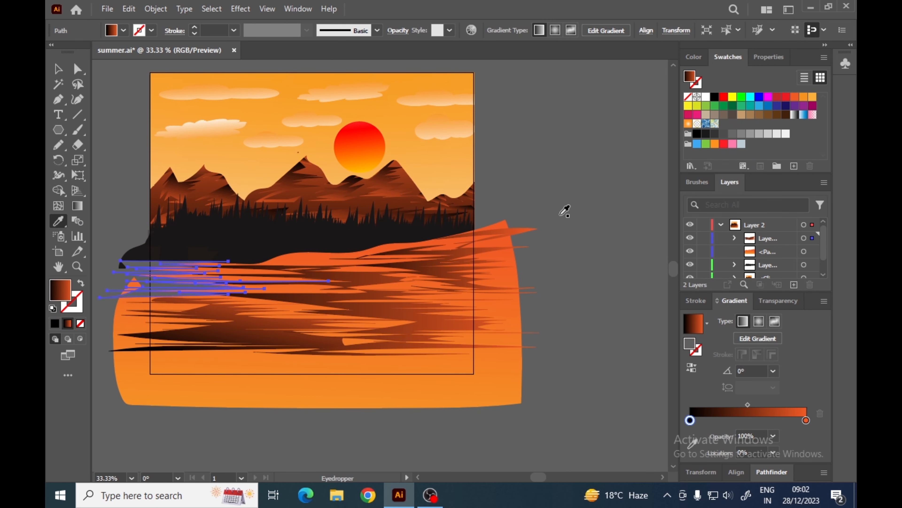
click(602, 207)
Draw a rectangle covering the artboard on Layer 5 and use it as a clipping mask for all the artwork
scroll(619, 232, down, 1)
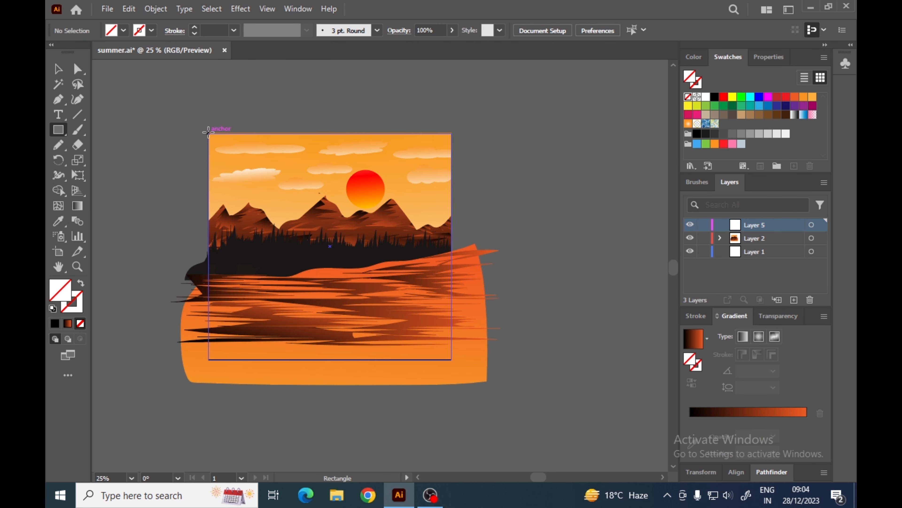
drag(209, 134, 433, 358)
key(v)
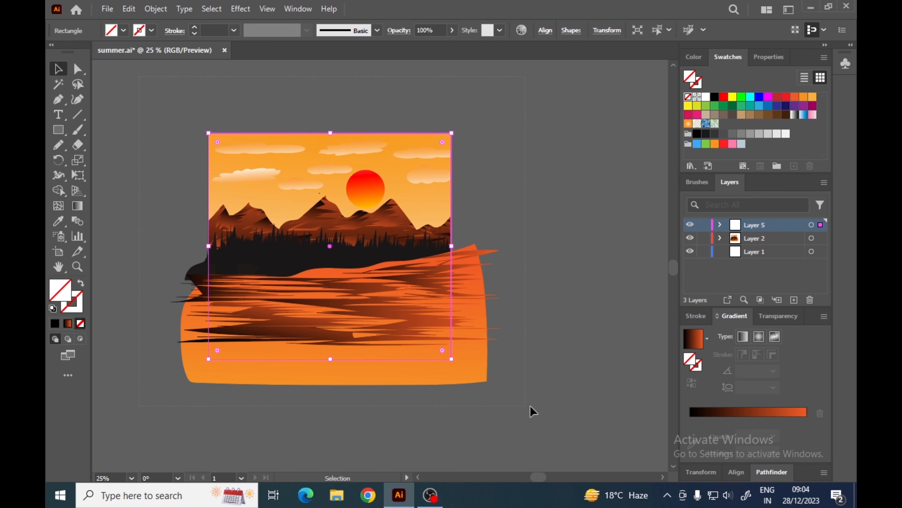
key(ctrl+a)
right_click(387, 213)
click(445, 383)
click(540, 258)
Check the clipped landscape up close and save the document
scroll(403, 259, up, 1)
scroll(403, 259, up, 1)
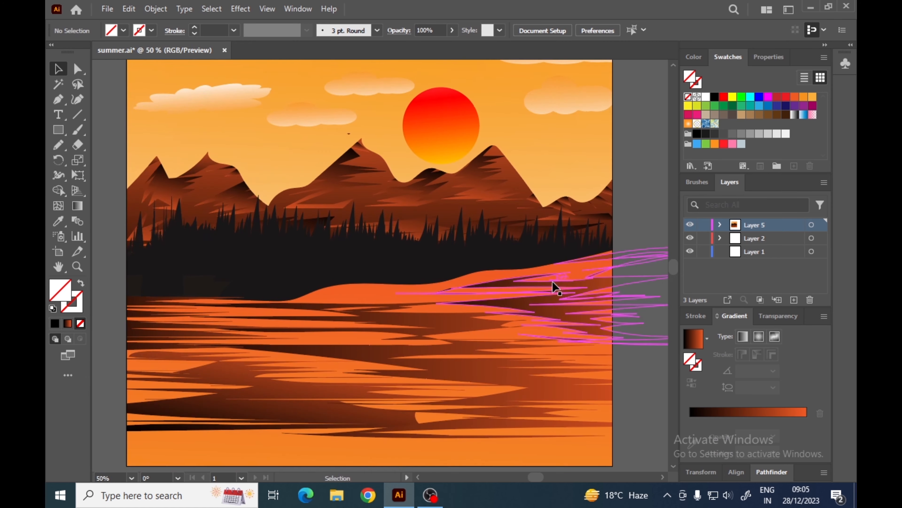
scroll(554, 284, down, 1)
drag(571, 429, 440, 408)
key(ctrl+s)
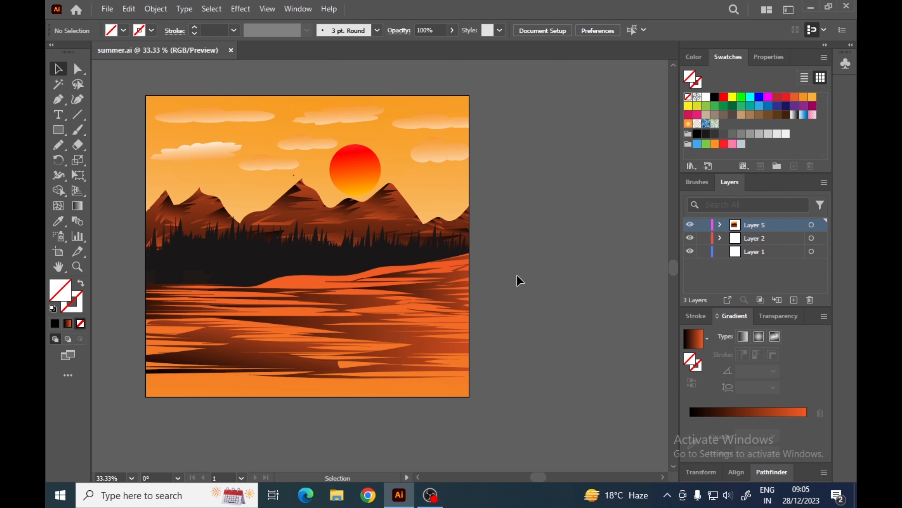
Draw a small curved, pointed wing-like shape beside the artboard with the Pen tool and fill it with black
click(59, 99)
click(537, 142)
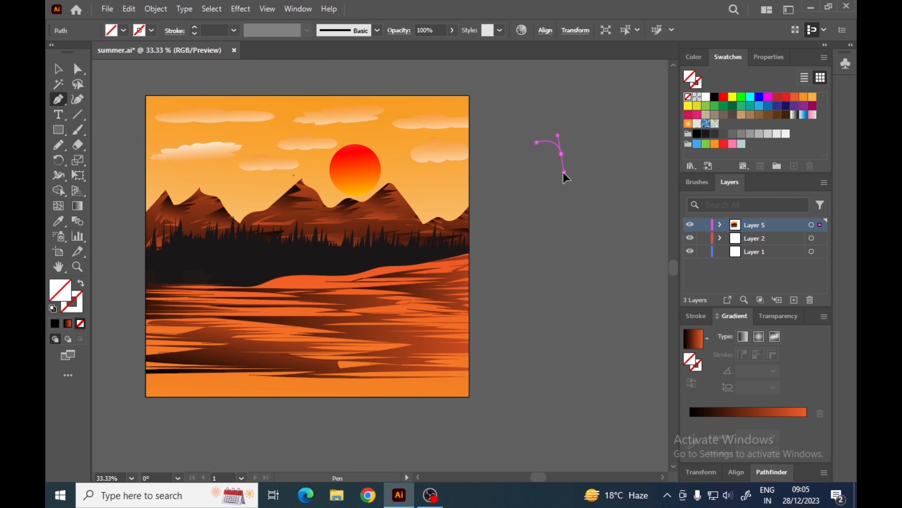
drag(565, 176, 568, 173)
click(54, 322)
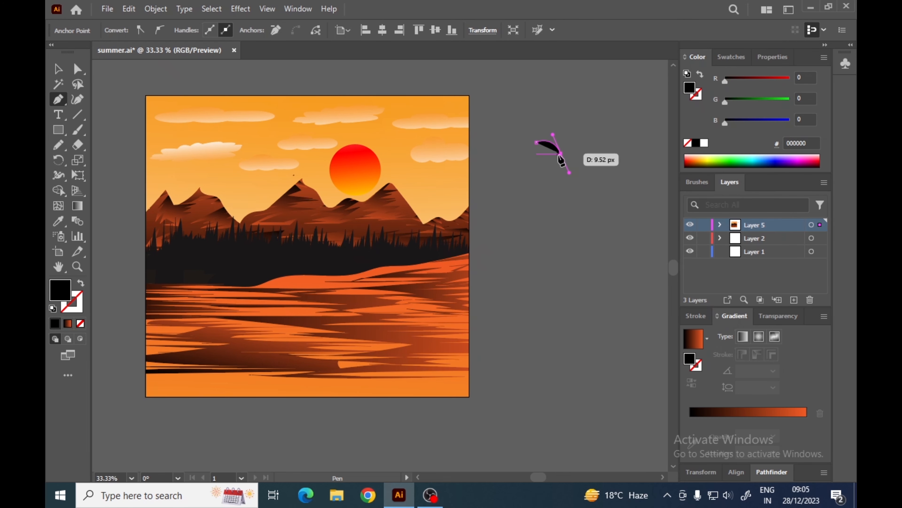
click(561, 154)
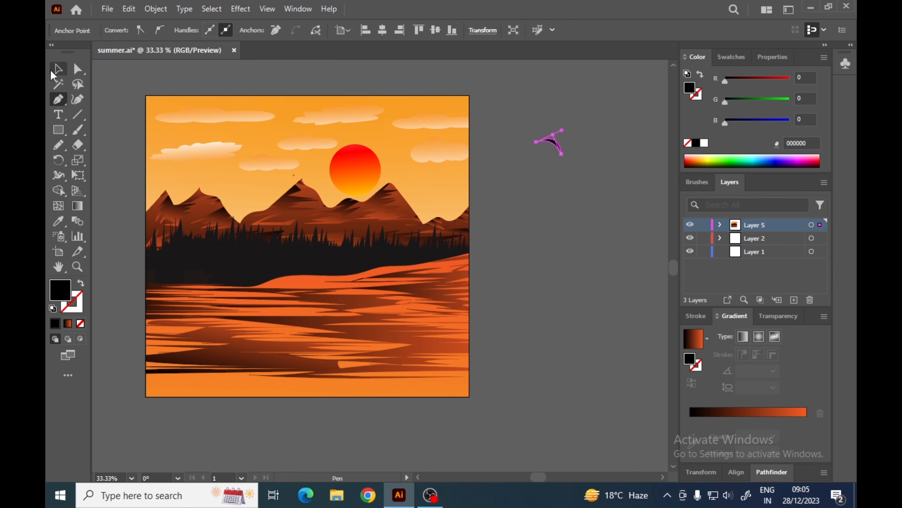
Reflect a copy of the black wing shape to form the second wing of a bird
click(54, 71)
right_click(555, 142)
mouse_move(559, 403)
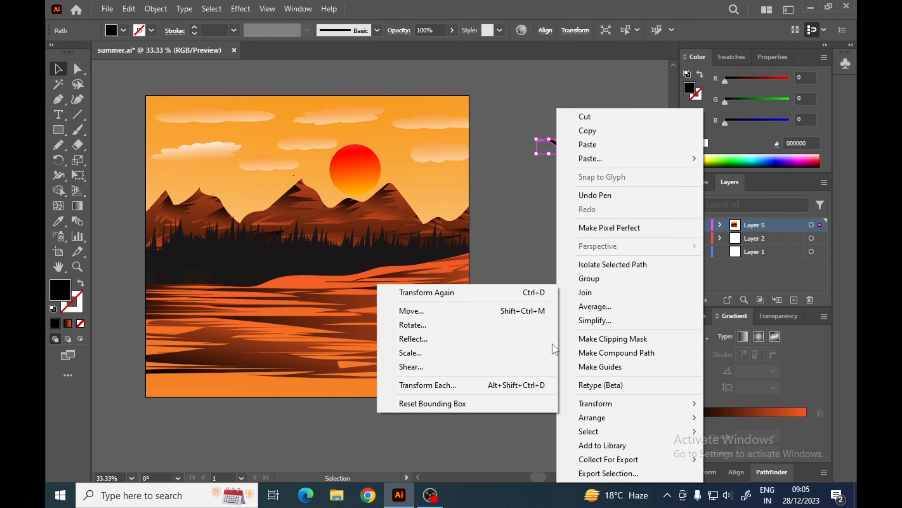
click(413, 339)
click(382, 327)
Group the two wings as one bird and place it in the sky between the sun and the mountains' central peak
drag(548, 145, 303, 167)
click(592, 166)
key(ctrl+g)
click(576, 154)
Scale the bird down and duplicate it into a small scattered flock in front of and beside the sun
ctrl+click(310, 165)
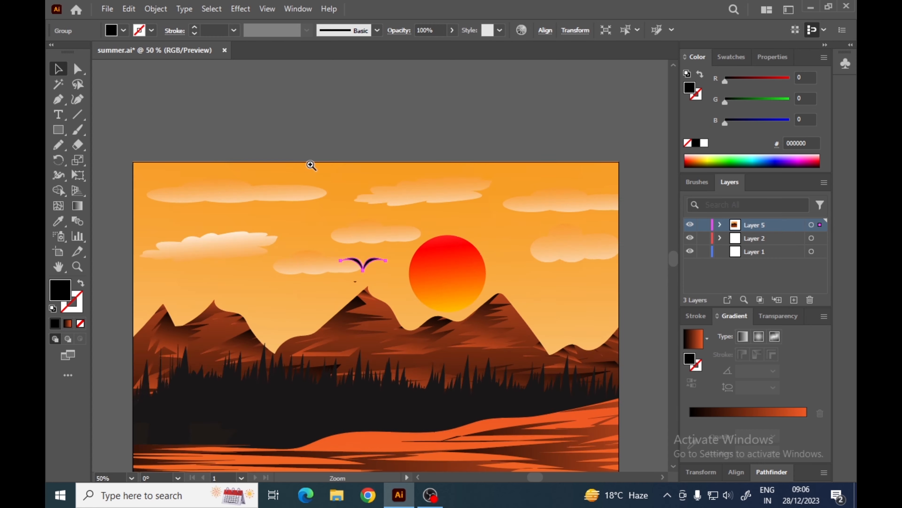
ctrl+click(432, 318)
drag(258, 184, 346, 181)
click(309, 200)
drag(347, 180, 362, 202)
drag(359, 203, 338, 205)
drag(338, 205, 359, 209)
key(ctrl+z)
drag(413, 221, 418, 241)
click(499, 217)
Check the whole landscape with its flock of birds and save the document
scroll(516, 220, down, 3)
drag(596, 219, 508, 179)
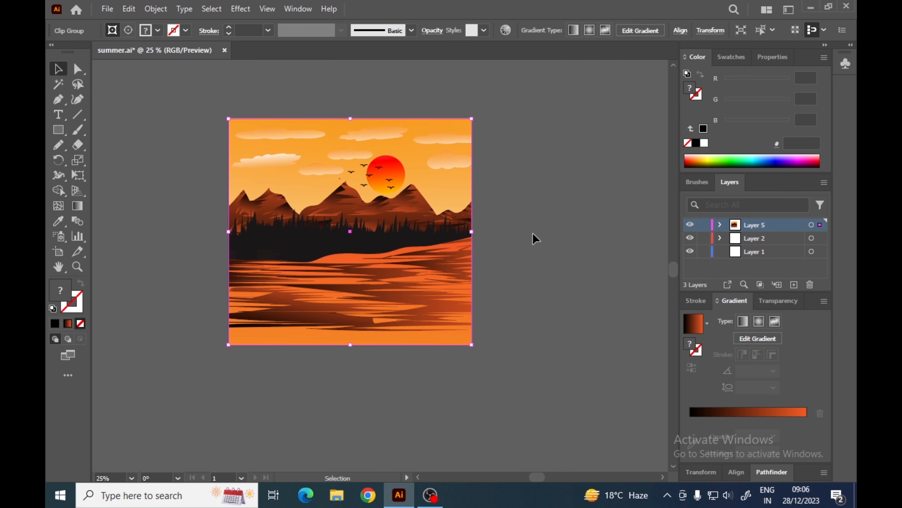
click(517, 238)
key(ctrl+s)
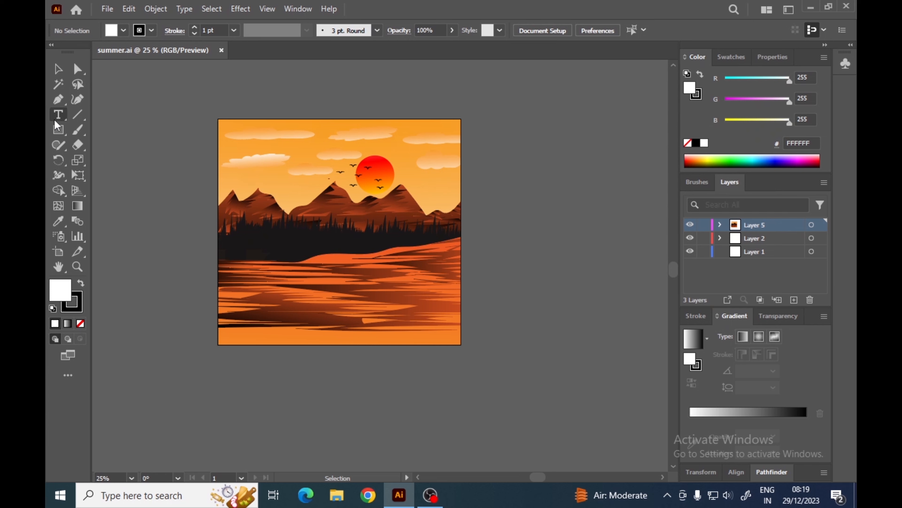
Create a polygon with 3 sides and a 50 px radius beside the artboard
right_click(58, 129)
click(124, 175)
click(566, 178)
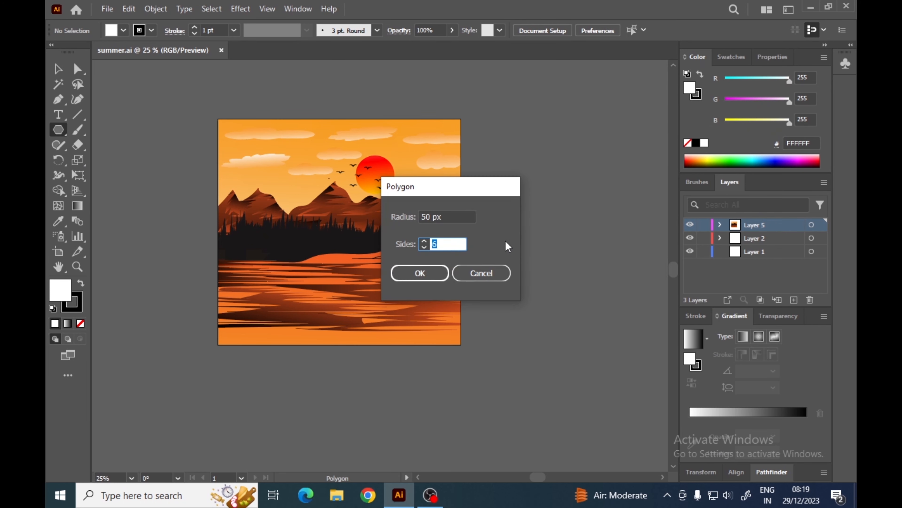
text(3)
click(420, 276)
Remove the triangle's stroke and fill it with black
click(77, 308)
click(81, 323)
double_click(58, 289)
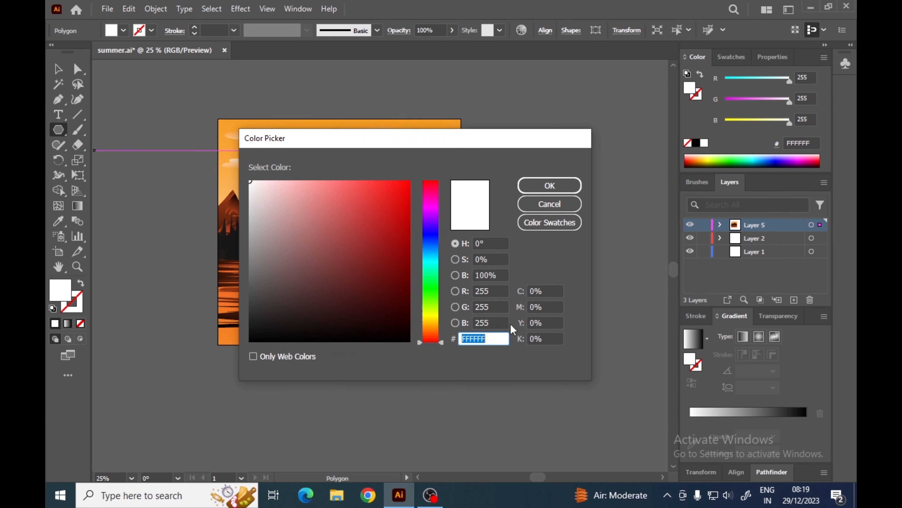
click(288, 341)
key(Return)
key(v)
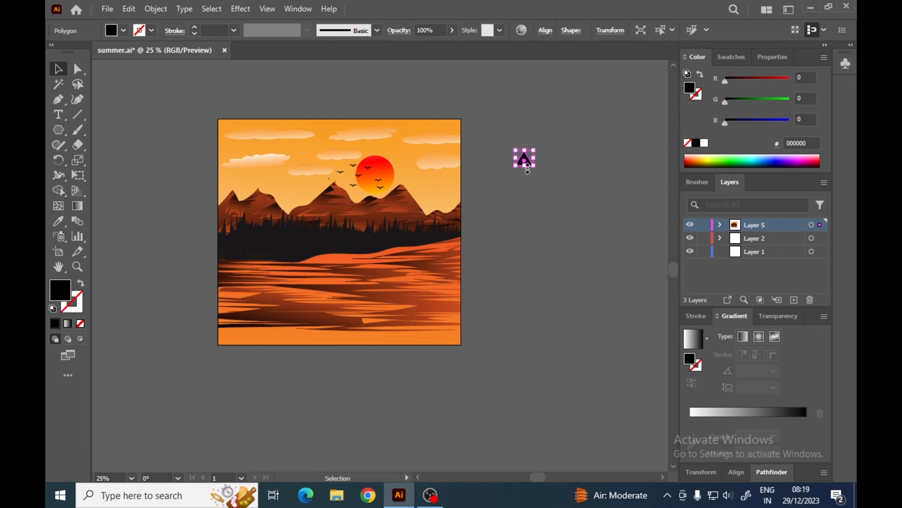
Rotate the triangle so it points right and stretch it horizontally into a long, thin spike
right_click(526, 157)
mouse_move(568, 403)
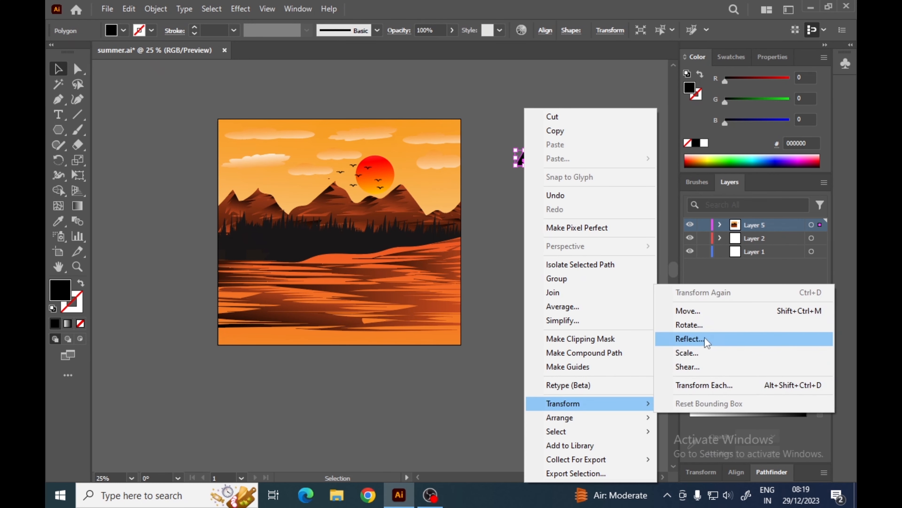
click(689, 325)
key(Return)
scroll(460, 252, right, 5)
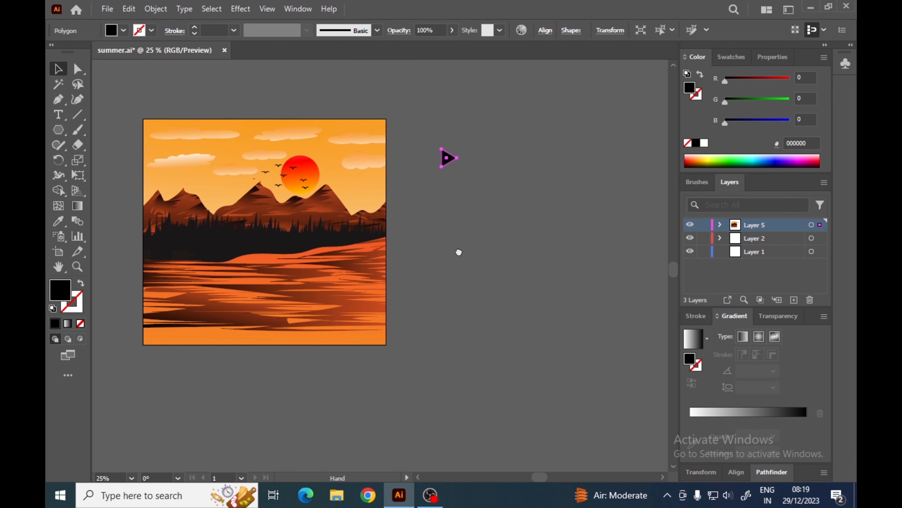
drag(405, 159, 708, 159)
drag(368, 159, 350, 159)
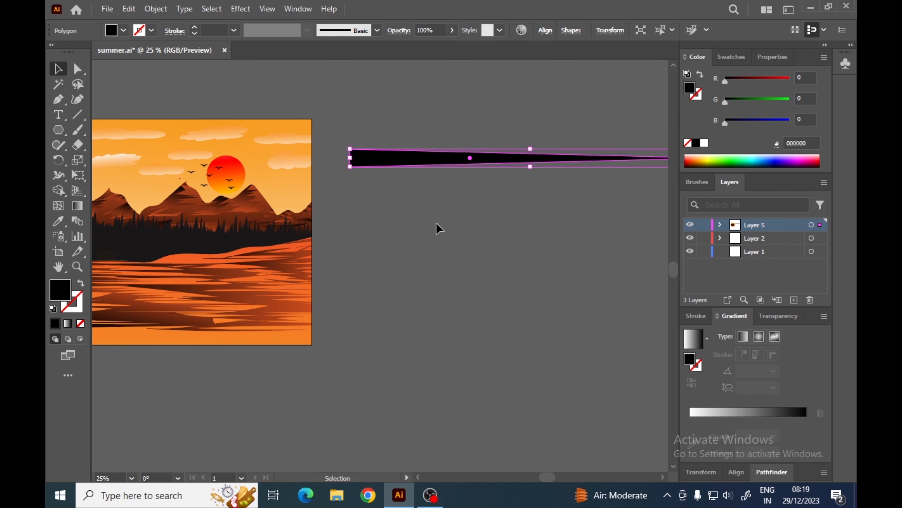
Create an art brush from the long spike, stretched to fit the stroke length, and change its colorization method
click(436, 224)
click(77, 69)
drag(416, 158, 789, 210)
click(402, 279)
click(417, 338)
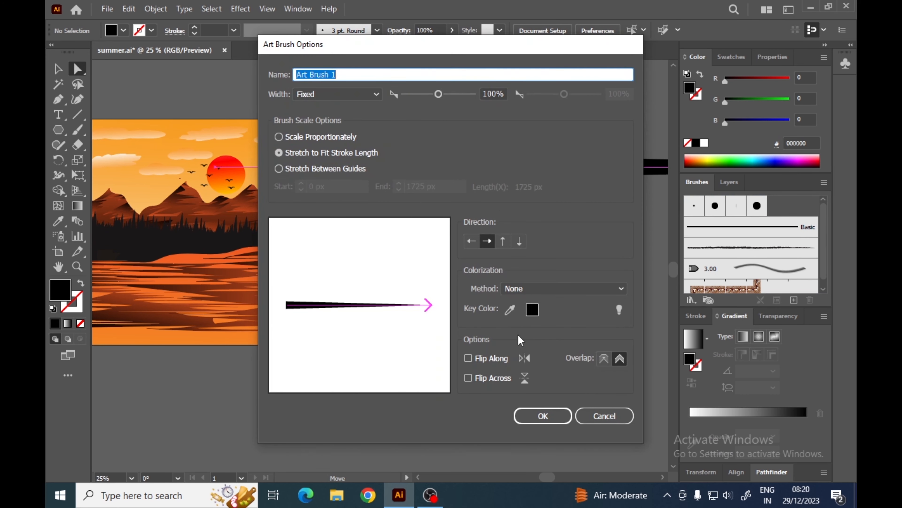
click(565, 288)
click(533, 329)
click(543, 416)
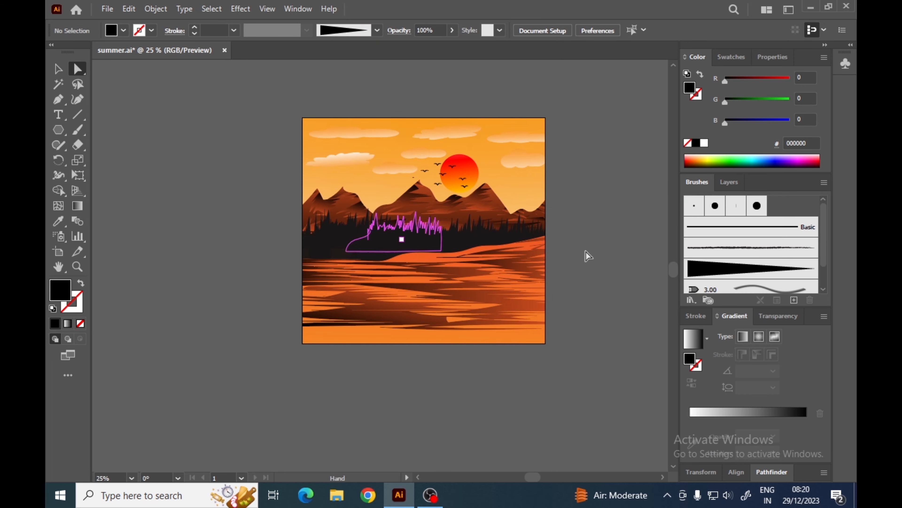
Paint a tree trunk with three main branches beside the artboard using the tapered art brush at 0.5 pt
scroll(479, 276, up, 1)
drag(480, 277, 595, 276)
click(78, 129)
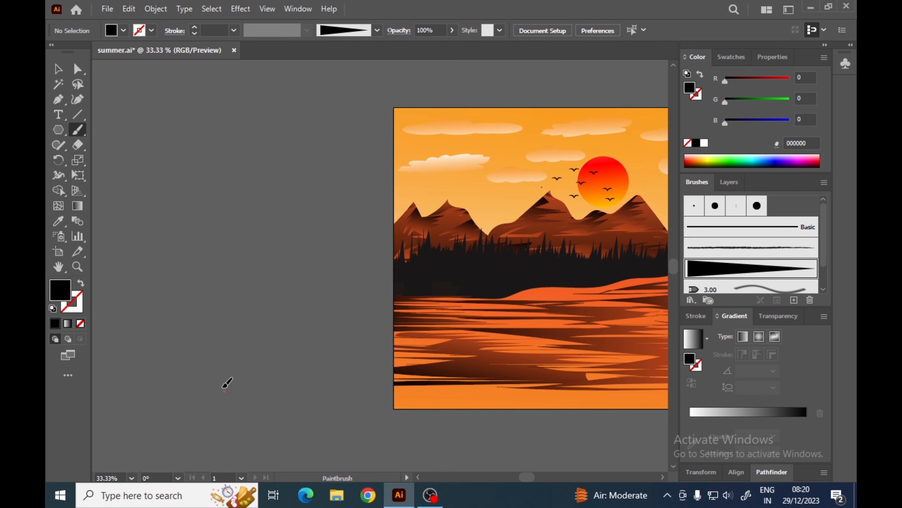
mouse_move(222, 390)
mouse_down()
mouse_move(242, 245)
mouse_move(239, 107)
mouse_up()
drag(194, 291, 302, 305)
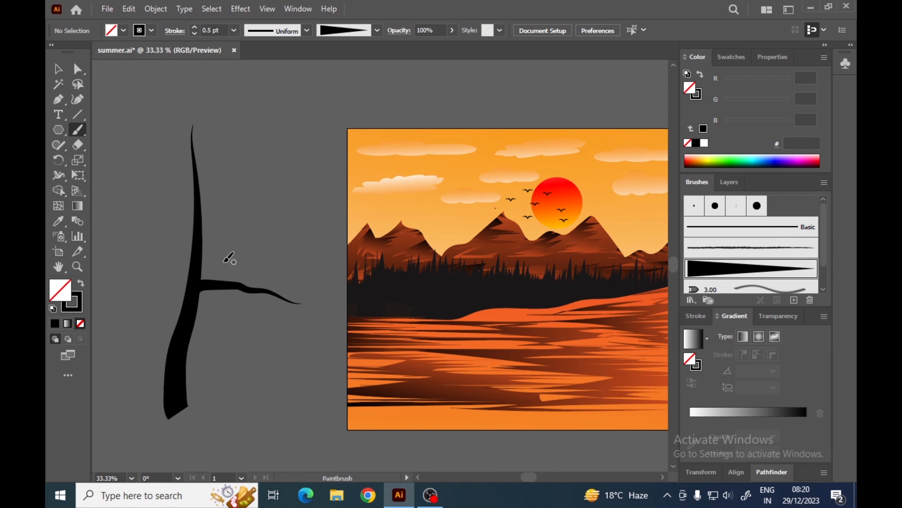
drag(240, 216, 241, 176)
key(ctrl+z)
drag(198, 269, 263, 163)
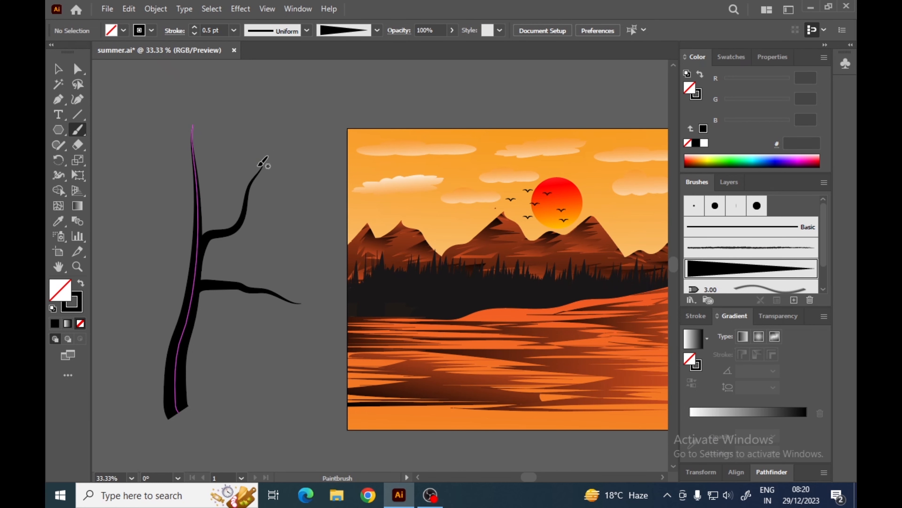
drag(144, 226, 137, 220)
scroll(170, 236, up, 2)
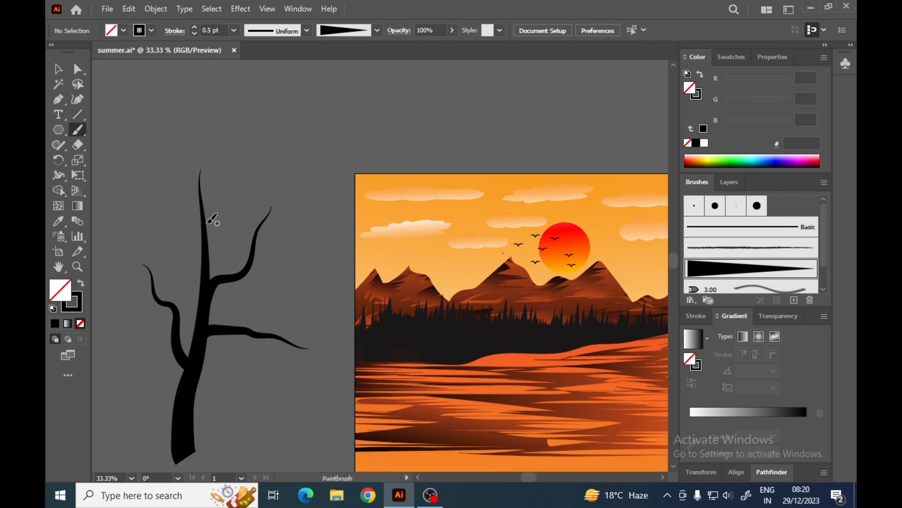
Set the stroke to 0.25 pt and paint thinner branches on the tree's upper right and left side
click(233, 30)
click(248, 45)
drag(210, 246, 238, 107)
drag(184, 286, 118, 224)
drag(150, 209, 203, 184)
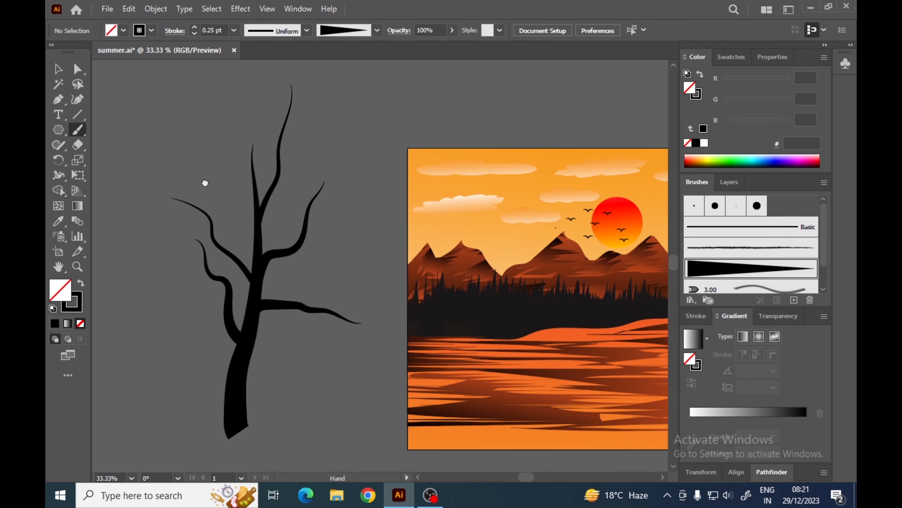
drag(259, 195, 260, 264)
Paint additional 0.25 pt side branches on the lower left, both right-hand branches and the treetop
scroll(226, 387, up, 1)
mouse_move(226, 388)
mouse_down()
mouse_move(262, 240)
mouse_move(176, 177)
mouse_up()
mouse_move(360, 213)
mouse_down()
mouse_move(260, 280)
mouse_move(316, 372)
mouse_up()
drag(310, 258, 285, 360)
mouse_move(245, 300)
mouse_down()
mouse_move(286, 338)
mouse_move(321, 339)
mouse_up()
drag(234, 196, 261, 256)
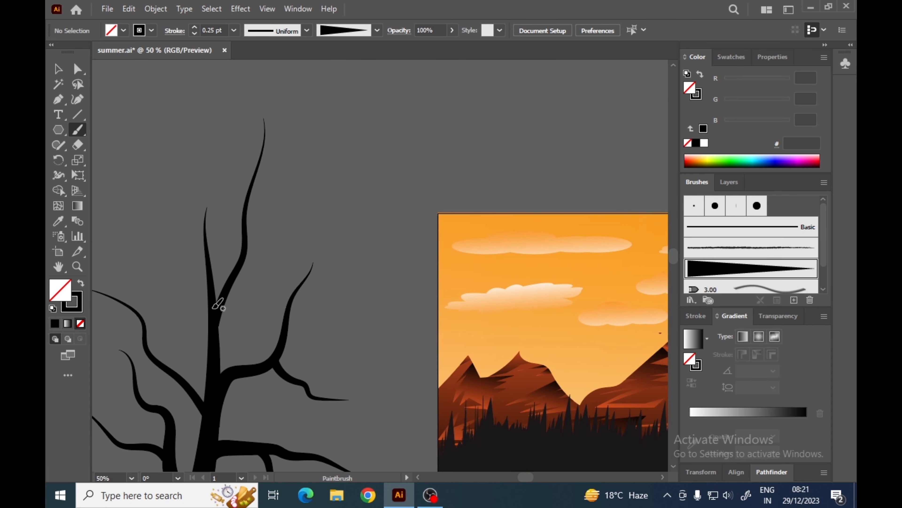
drag(185, 215, 137, 120)
scroll(228, 120, down, 2)
mouse_move(208, 178)
mouse_down()
mouse_move(227, 119)
mouse_move(225, 151)
mouse_up()
scroll(247, 213, up, 1)
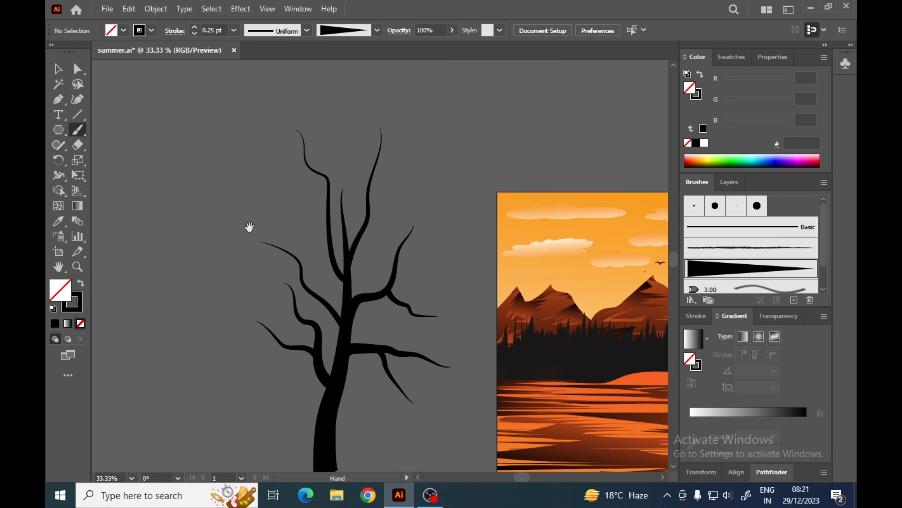
mouse_move(248, 228)
mouse_down()
mouse_move(191, 223)
mouse_move(183, 233)
mouse_up()
drag(286, 230, 259, 157)
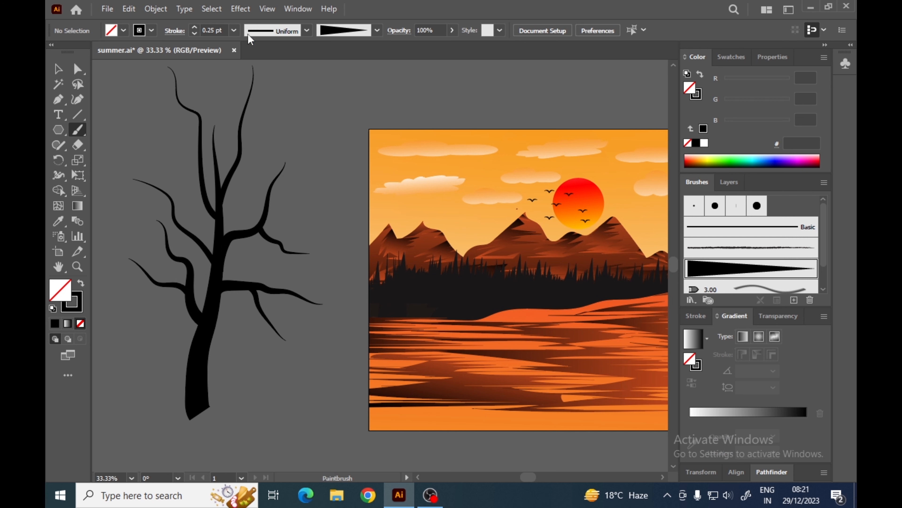
Set the stroke to 0.1 pt and paint fine twigs on the tree's upper and right-hand branches
click(233, 30)
click(226, 30)
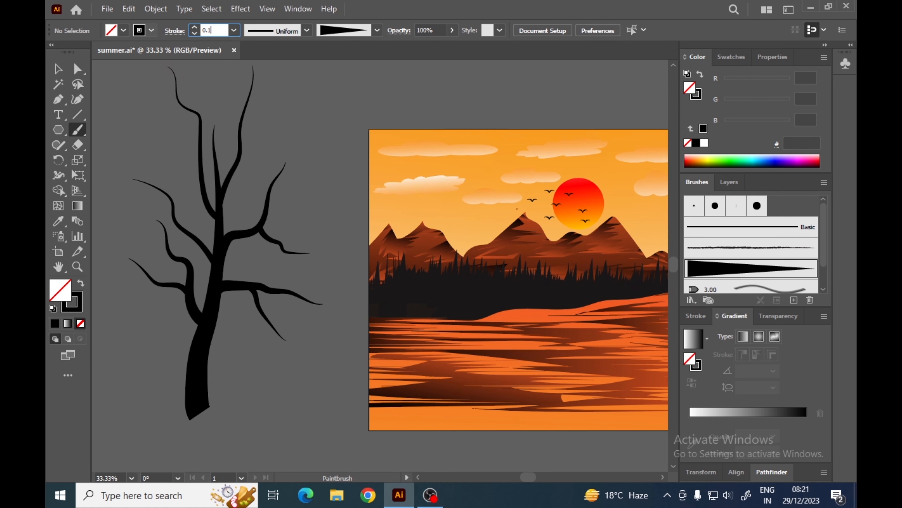
scroll(171, 230, up, 2)
scroll(172, 231, right, 1)
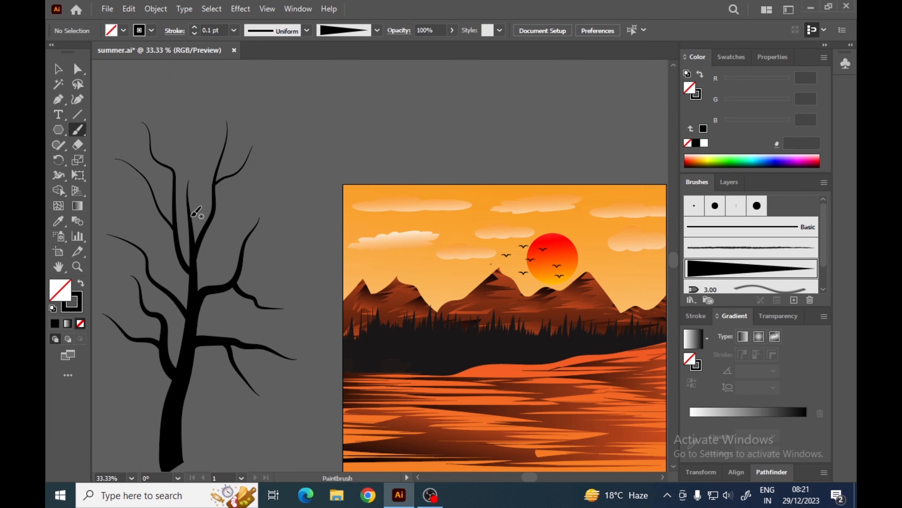
scroll(259, 185, down, 2)
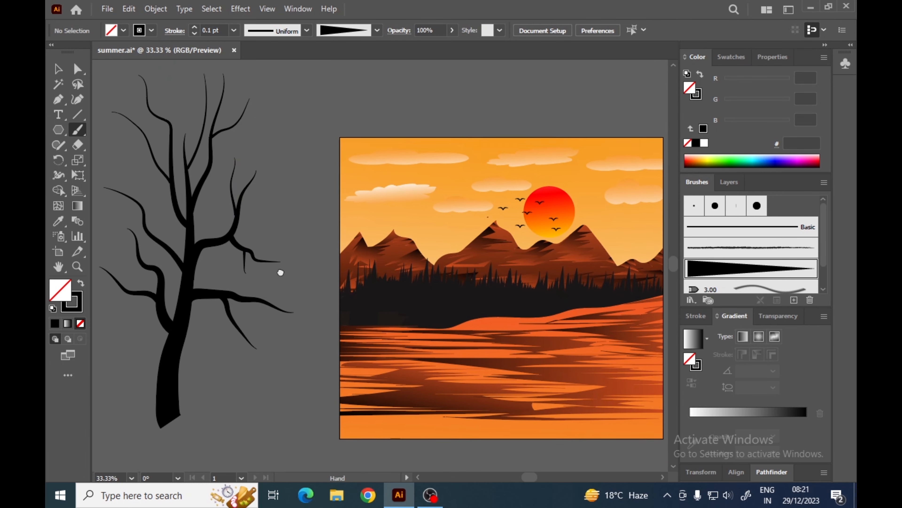
Paint more 0.1 pt twigs on the tree's lower right and left-hand branches
scroll(215, 240, down, 4)
scroll(235, 261, up, 1)
scroll(199, 221, left, 2)
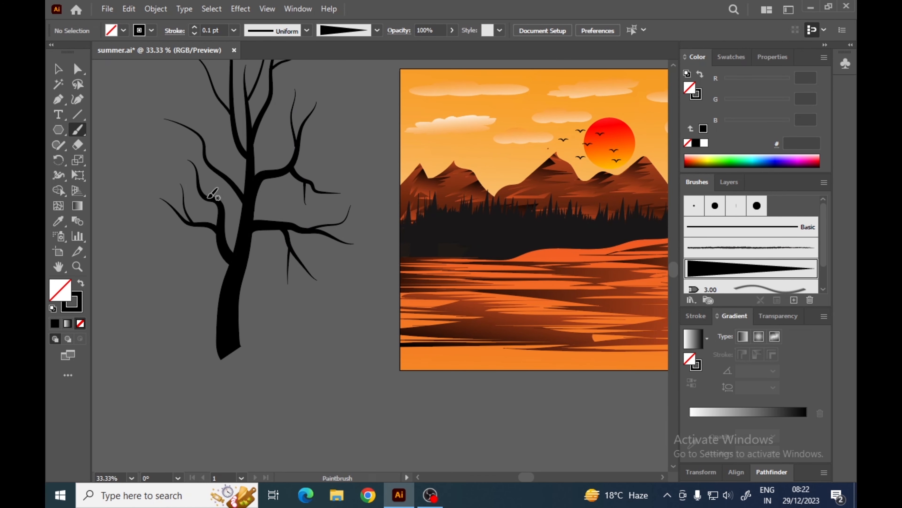
drag(189, 283, 188, 285)
scroll(178, 322, up, 3)
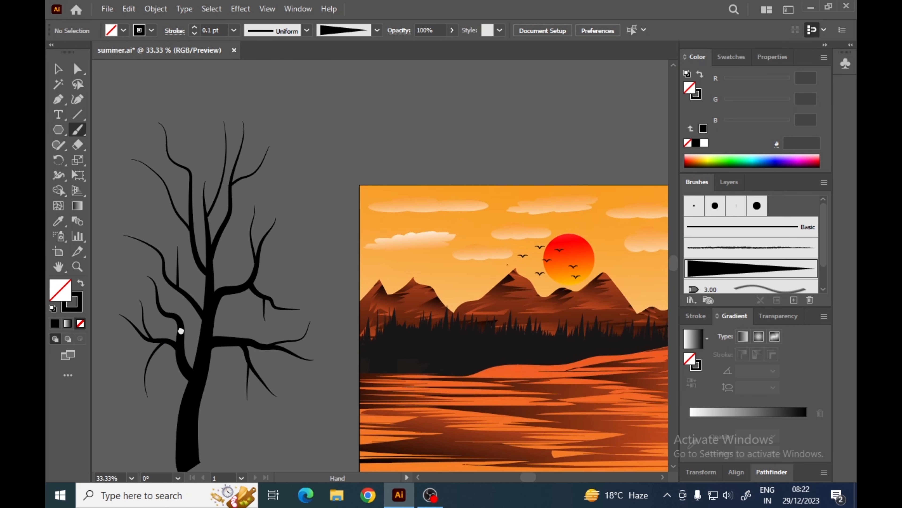
scroll(342, 191, left, 3)
scroll(202, 172, right, 2)
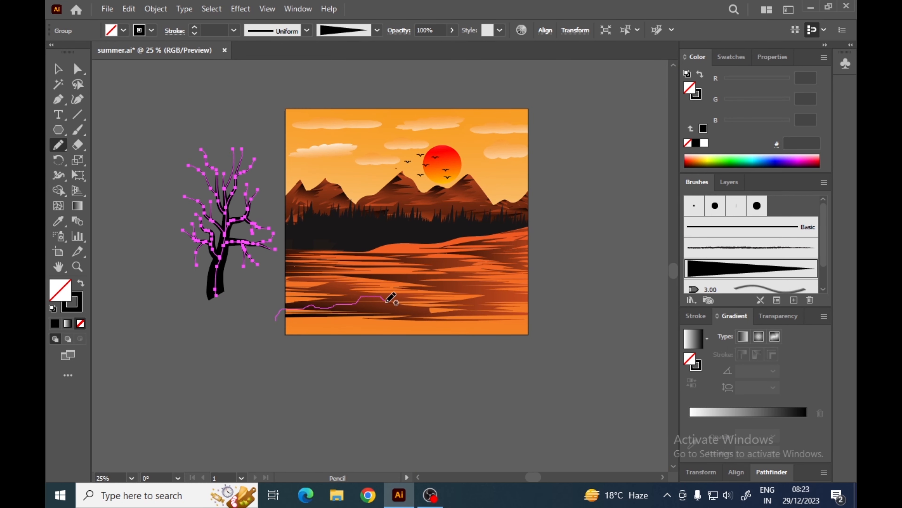
Draw a closed, uneven ground outline across the artboard's lower edge with the Pencil tool and fill it with black
drag(391, 298, 283, 314)
drag(456, 319, 255, 349)
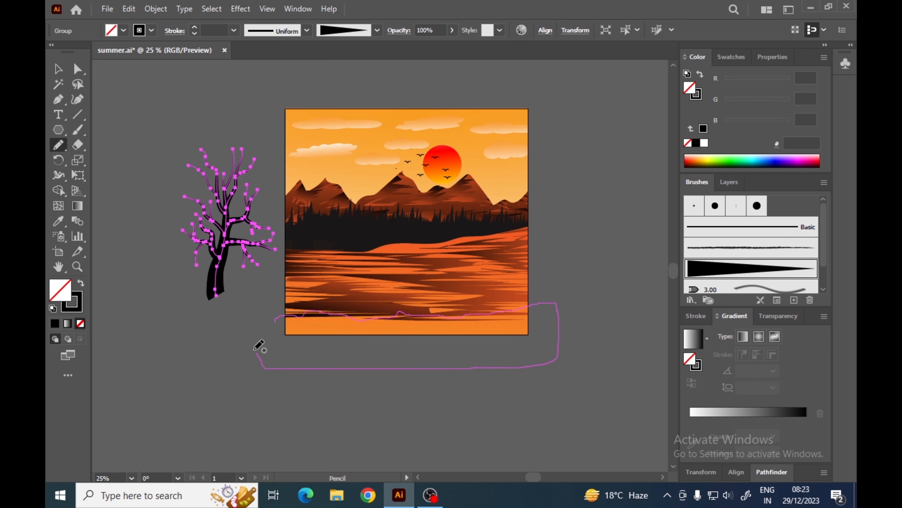
drag(255, 349, 273, 320)
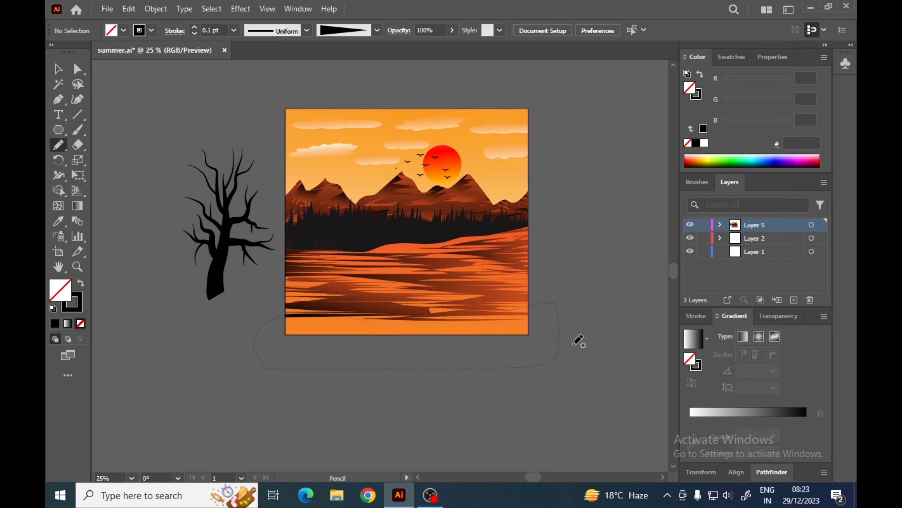
click(58, 68)
click(292, 366)
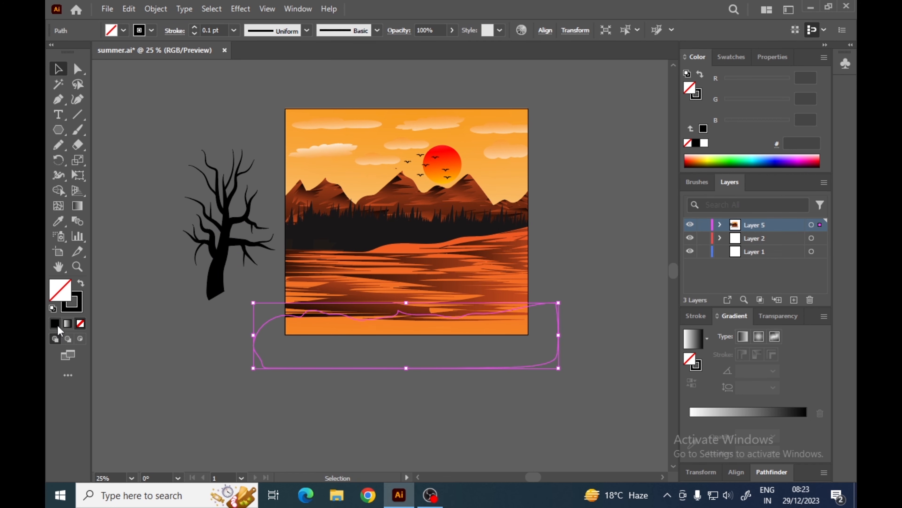
click(55, 323)
Apply the Roughen effect to the black ground shape with a larger absolute size and corner points
click(252, 10)
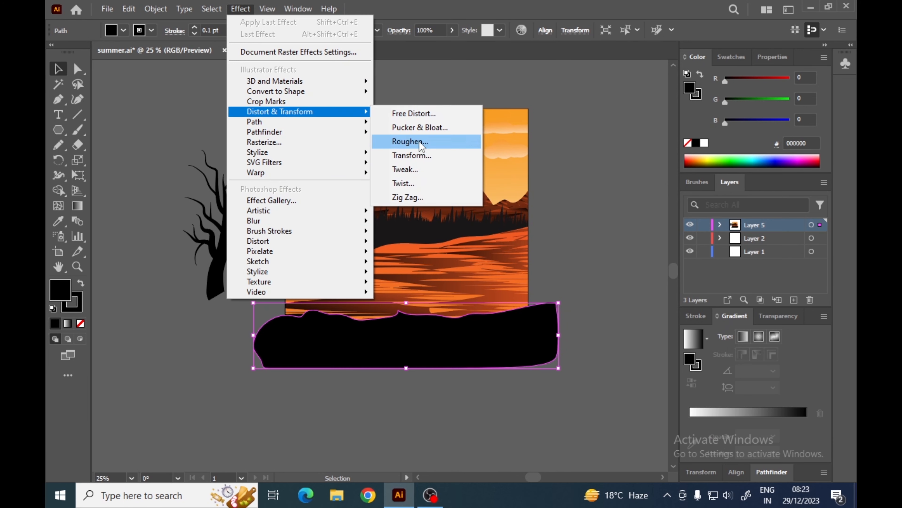
click(405, 133)
drag(693, 267, 725, 266)
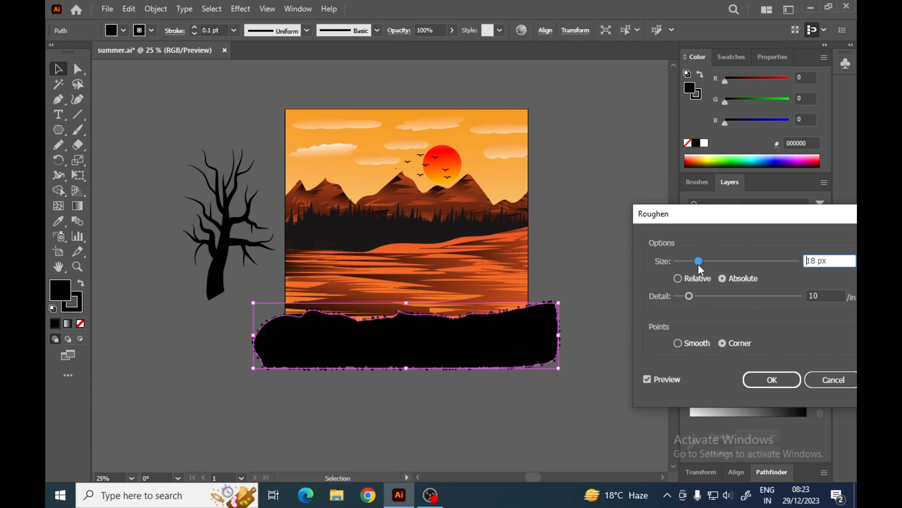
click(772, 378)
Move the bare tree onto the black ground in the left part of the artboard
click(511, 366)
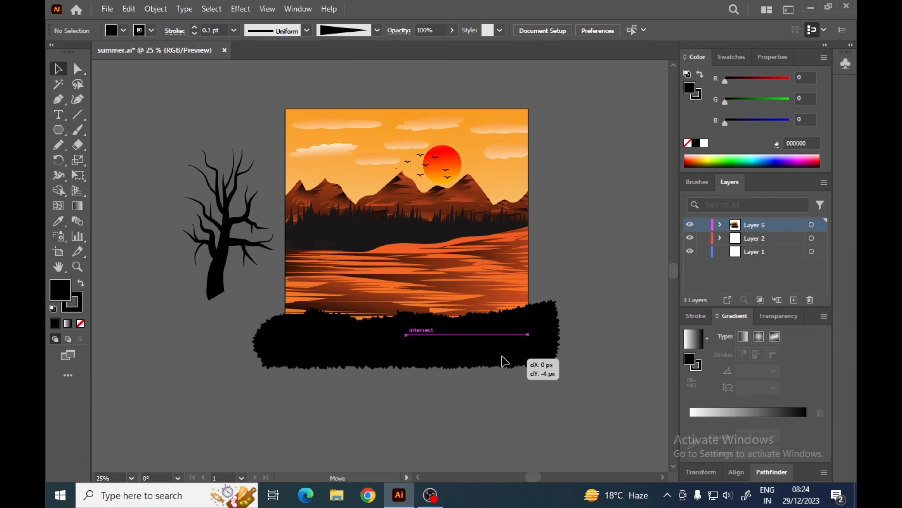
drag(218, 252, 337, 278)
click(160, 158)
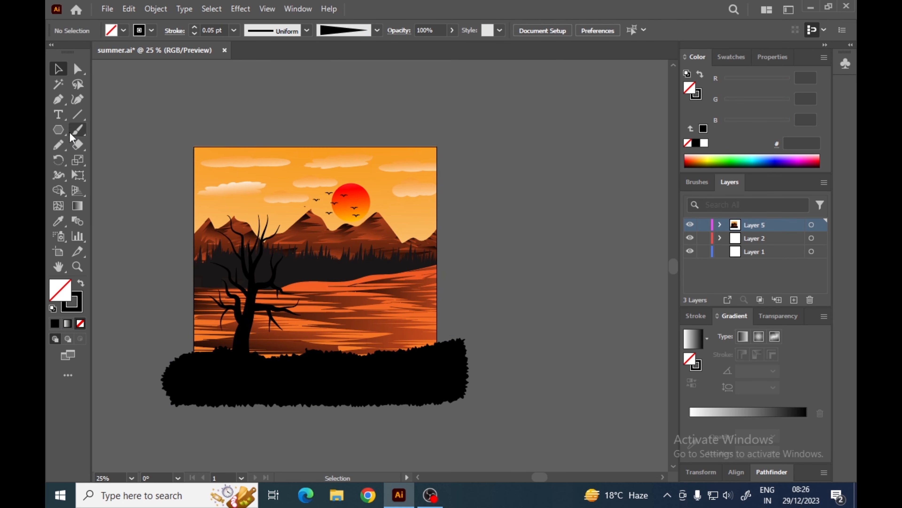
click(78, 130)
click(59, 132)
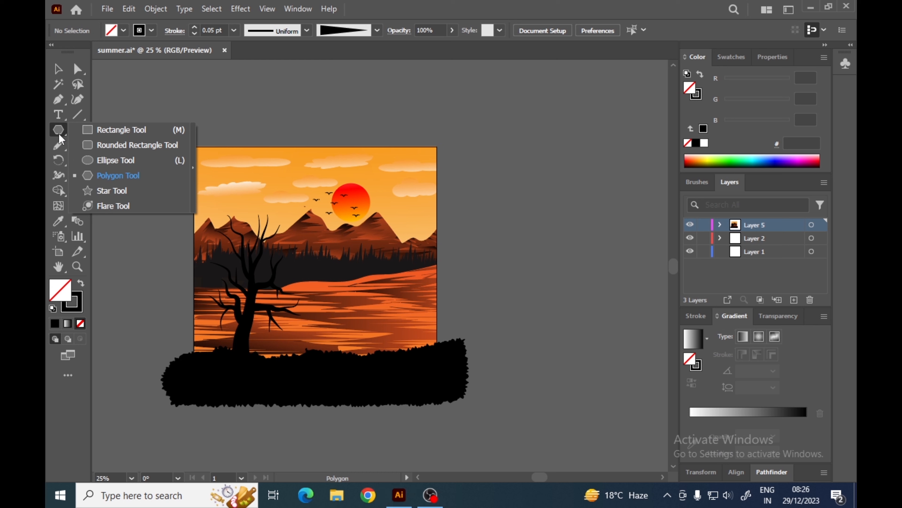
click(463, 102)
click(484, 273)
click(632, 268)
click(487, 273)
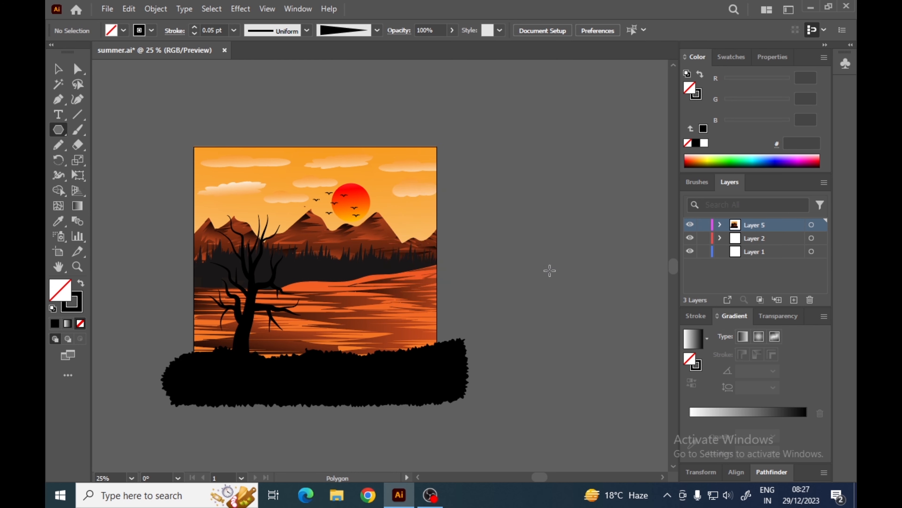
click(58, 130)
Draw a closed, almond-shaped leaf pointed at both ends beside the artboard with the Pen tool
key(p)
click(495, 154)
mouse_move(550, 153)
mouse_down()
mouse_move(605, 176)
mouse_move(582, 181)
mouse_up()
click(550, 154)
drag(495, 154, 470, 127)
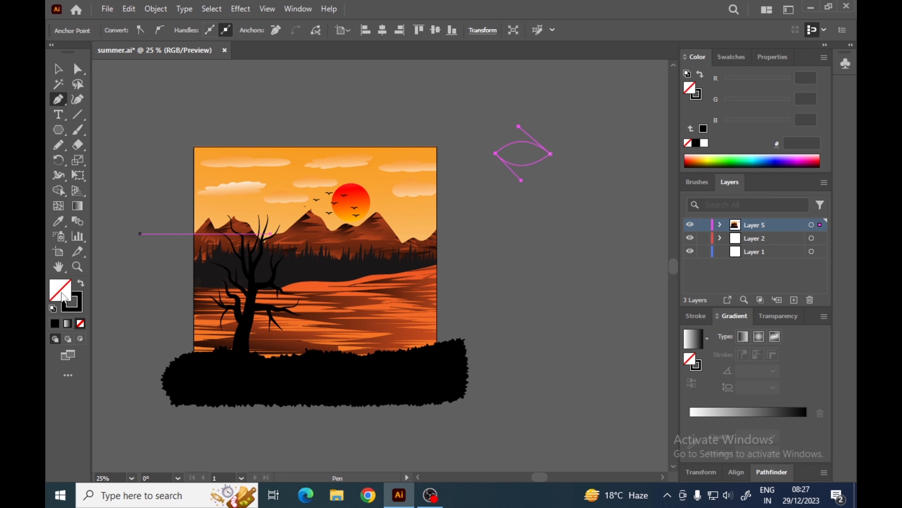
Remove the leaf's stroke and fill it with black
click(77, 306)
click(81, 323)
click(60, 291)
click(55, 324)
click(59, 70)
click(103, 116)
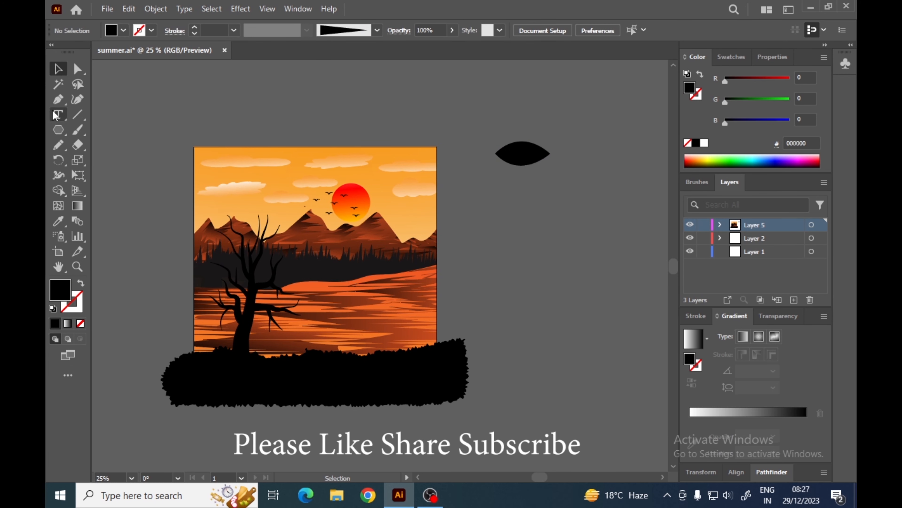
Draw a thin black rectangle as a stem at the leaf's base
click(59, 130)
click(106, 128)
mouse_move(476, 105)
mouse_down()
mouse_move(528, 108)
mouse_move(500, 157)
mouse_move(555, 107)
mouse_move(502, 125)
mouse_move(477, 191)
mouse_move(498, 240)
mouse_move(475, 244)
mouse_up()
Arrange two rotated leaf copies above and below the stem and group the leaves and stem into a sprig
click(57, 72)
click(516, 175)
drag(474, 196, 493, 173)
drag(454, 112, 560, 194)
key(ctrl+g)
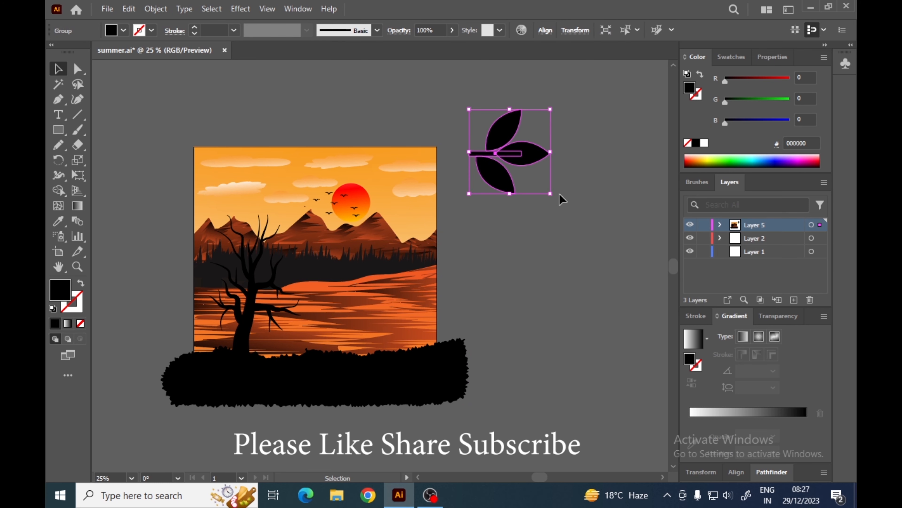
click(560, 194)
Create an art brush from the leaf sprig, with the stroke direction running from the stem to the leaf tip
mouse_move(497, 170)
mouse_down()
mouse_move(706, 174)
mouse_move(793, 205)
mouse_up()
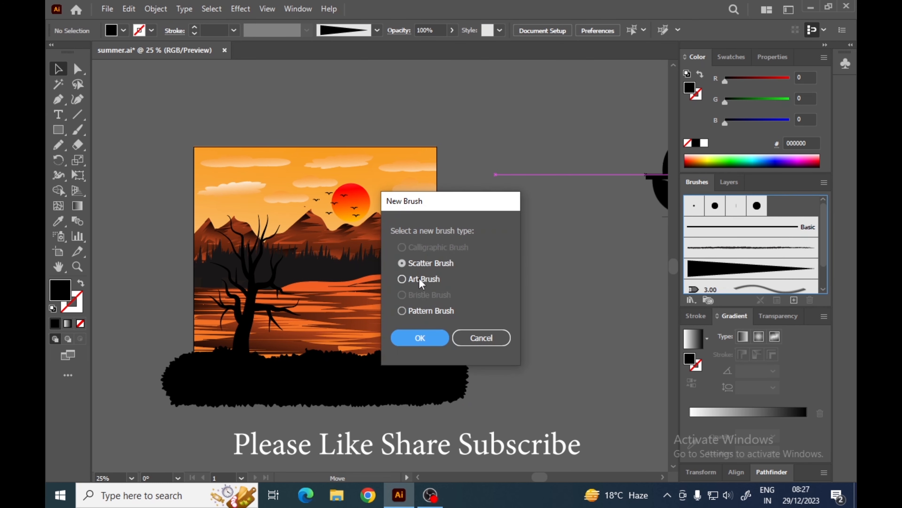
click(421, 280)
key(Return)
click(487, 242)
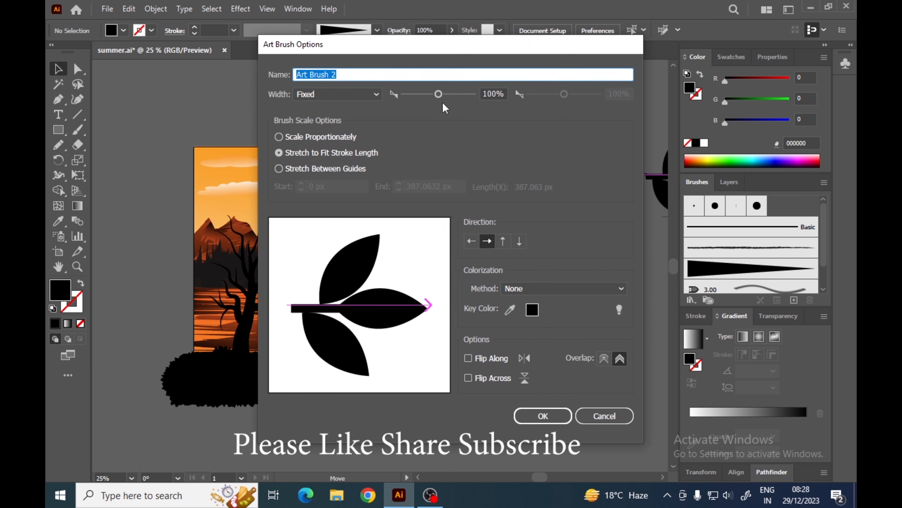